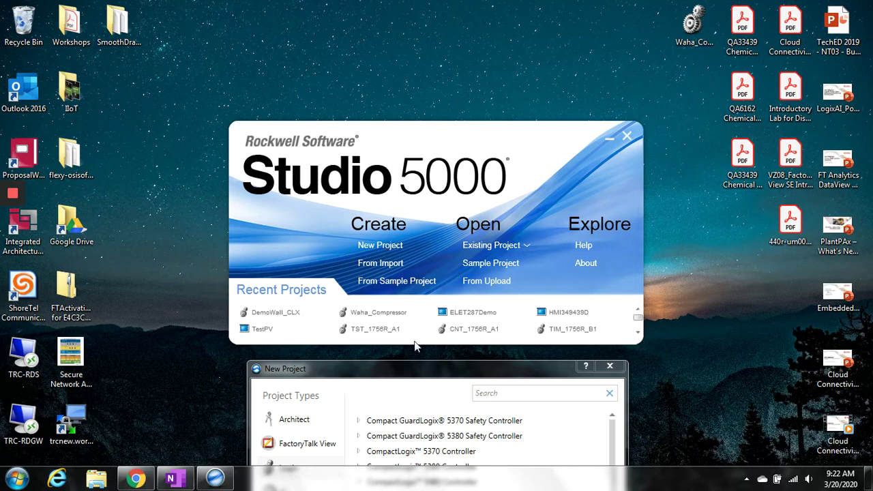
Move the New Project dialog up until the ControlLogix 5570 controller list is fully visible.
{"action": "mouse_move", "coordinate": [427, 374]}
{"action": "left_mouse_down"}
{"action": "mouse_move", "coordinate": [442, 217]}
{"action": "mouse_move", "coordinate": [427, 106]}
{"action": "left_mouse_up"}
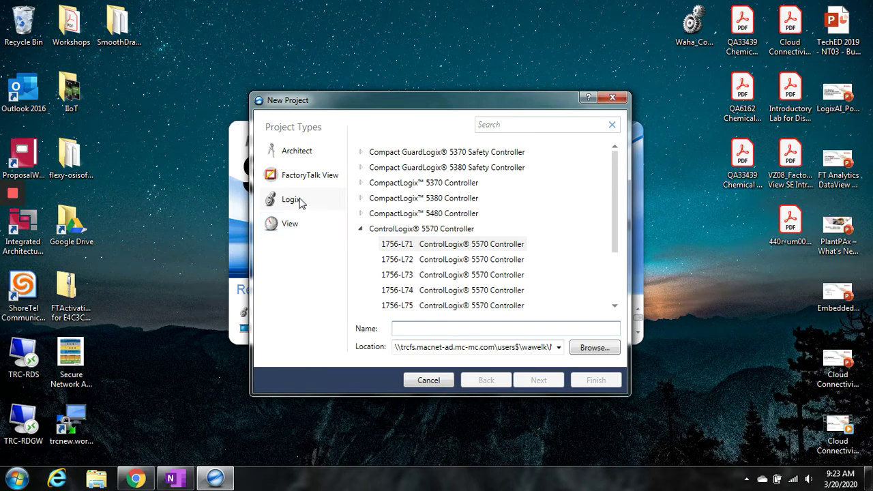
Choose the Logix 1756-L73 ControlLogix 5570 controller and enter the project name ELET287Demo.
{"action": "left_click", "coordinate": [299, 202]}
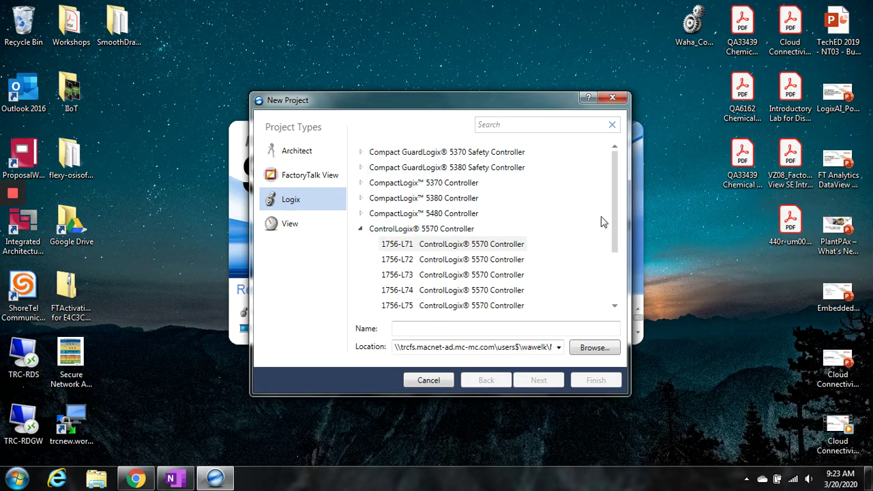
{"action": "left_click_drag", "start_coordinate": [616, 214], "coordinate": [611, 261]}
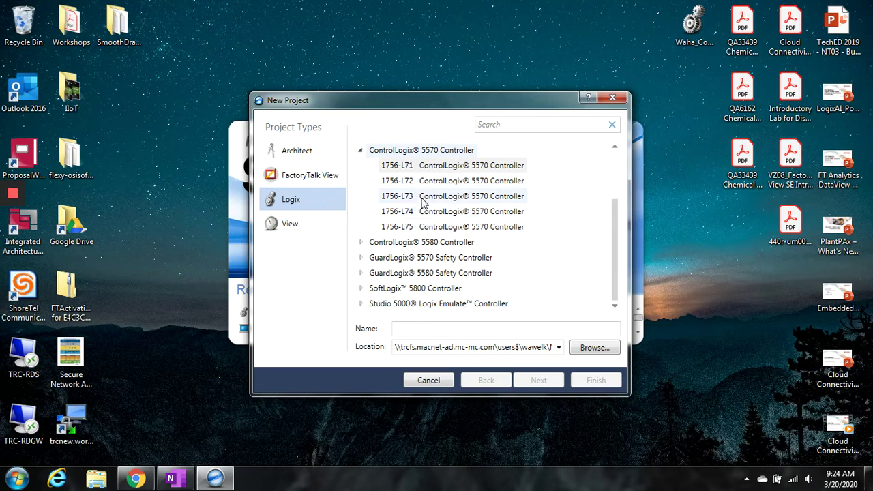
{"action": "left_click", "coordinate": [424, 201]}
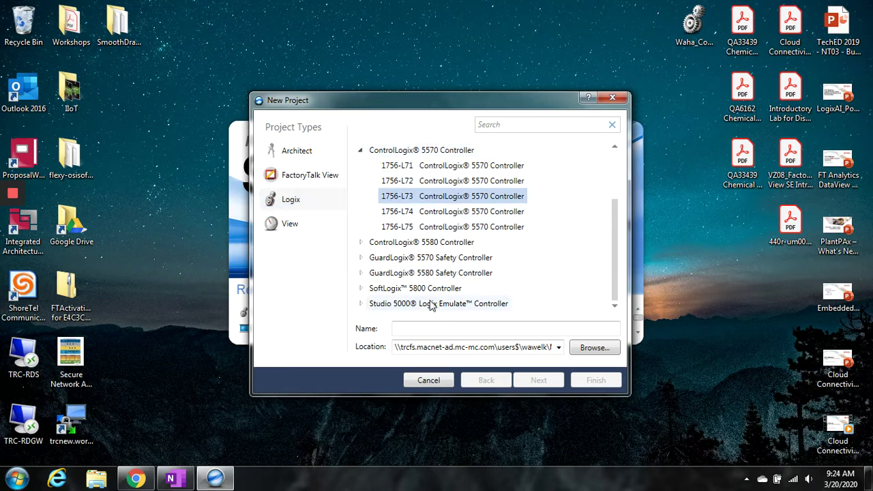
{"action": "left_click", "coordinate": [415, 329]}
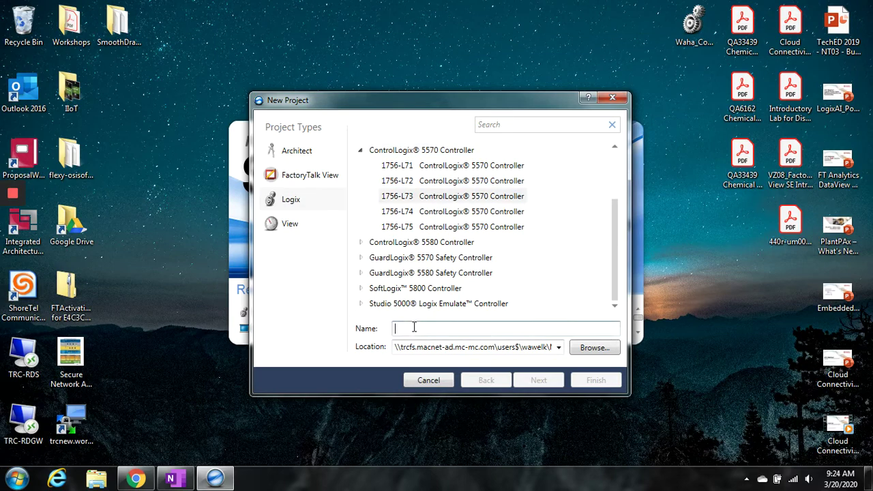
{"action": "type", "text": "ELE"}
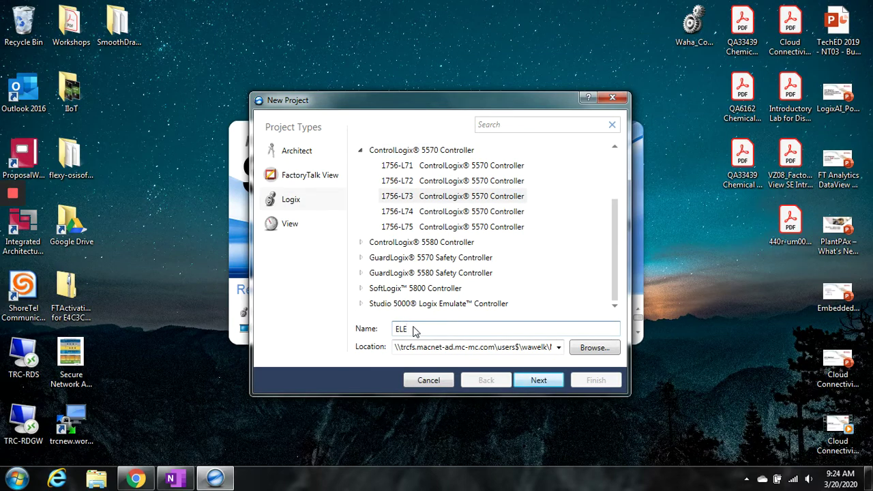
{"action": "type", "text": "TS"}
{"action": "type", "text": "7"}
{"action": "type", "text": "Demo"}
Set revision 32, a 1756-A10 chassis and No Protection security, then finish creating the project.
{"action": "left_click", "coordinate": [539, 382]}
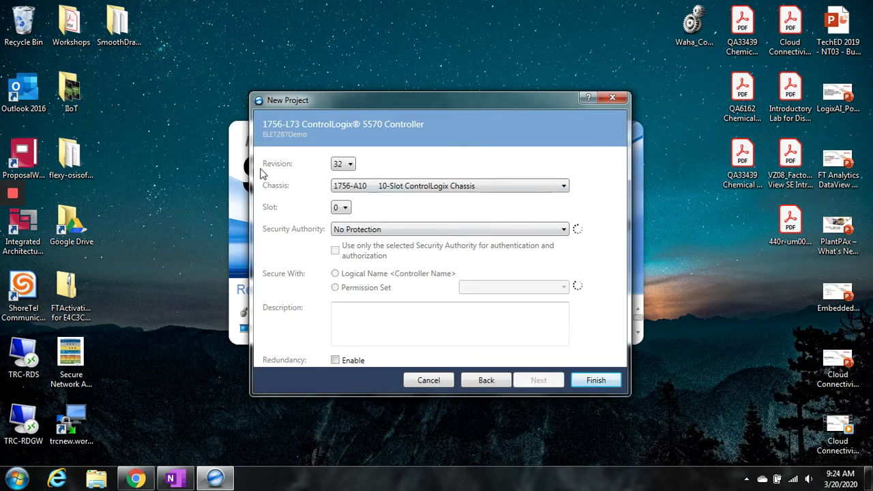
{"action": "left_click", "coordinate": [350, 166]}
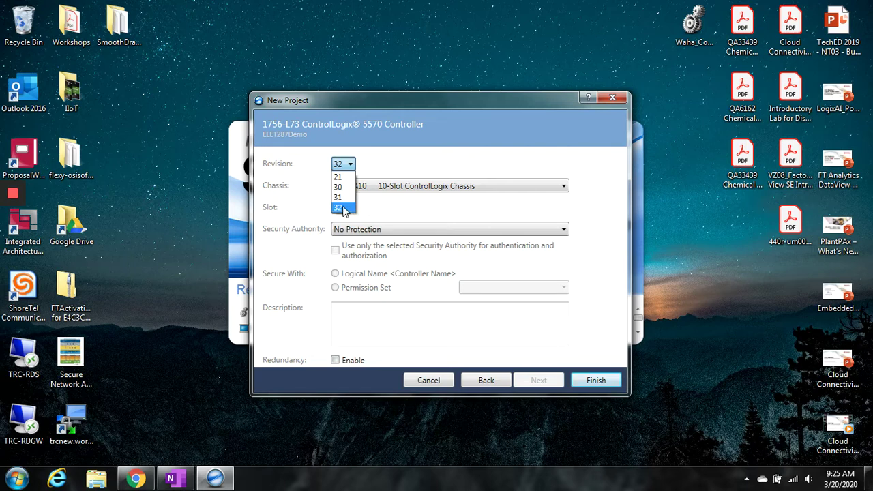
{"action": "left_click", "coordinate": [339, 208]}
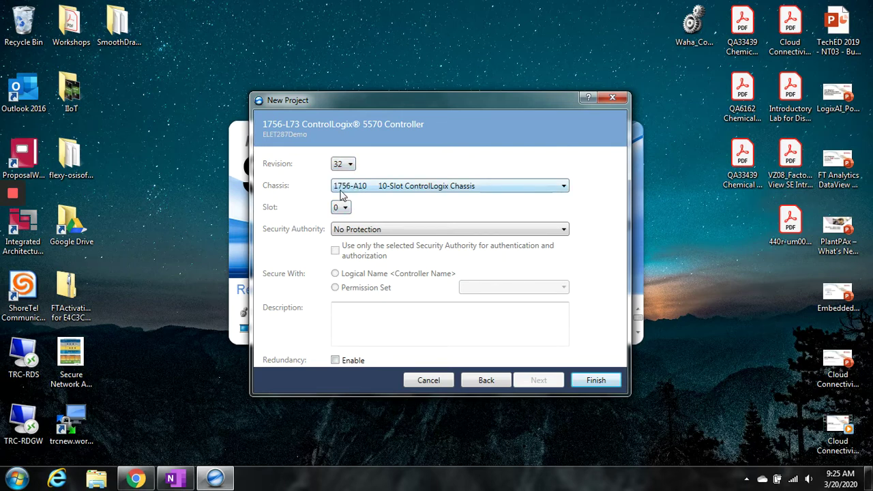
{"action": "left_click", "coordinate": [563, 187]}
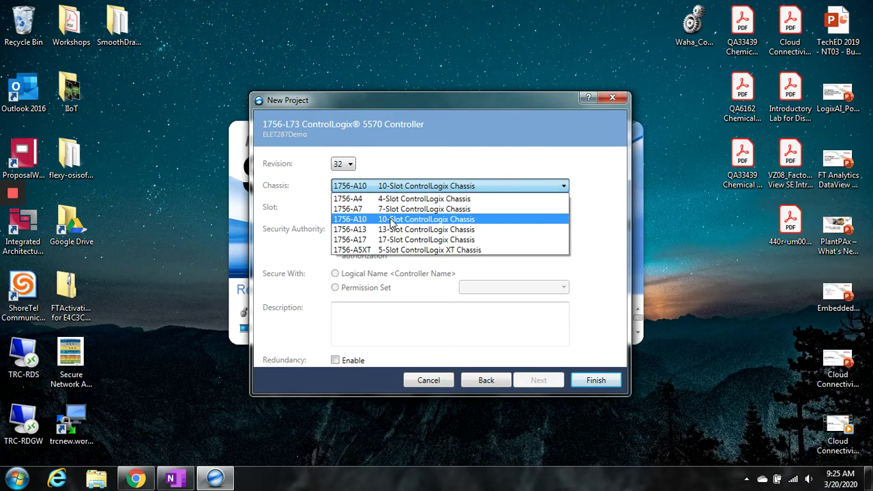
{"action": "left_click", "coordinate": [390, 219]}
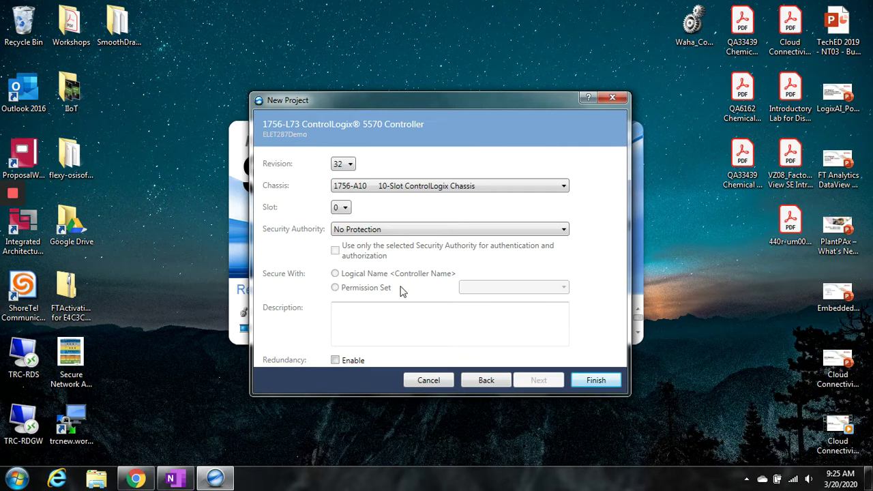
{"action": "left_click", "coordinate": [377, 231]}
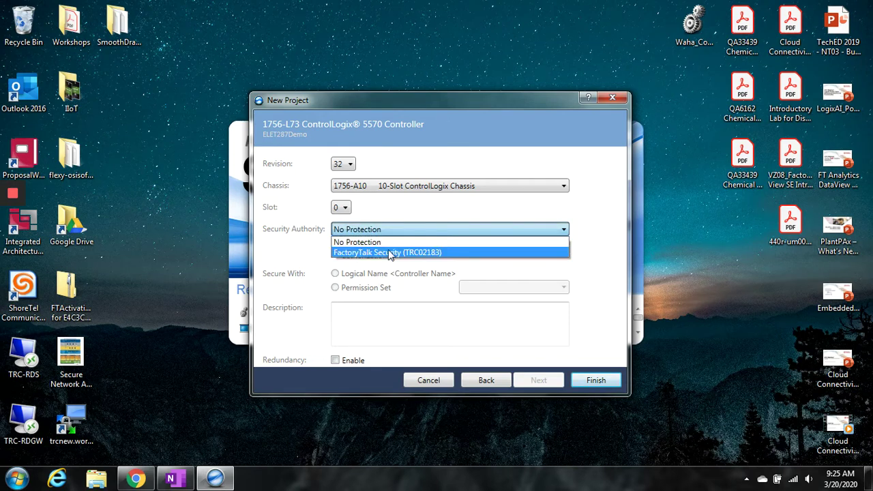
{"action": "left_click", "coordinate": [385, 243]}
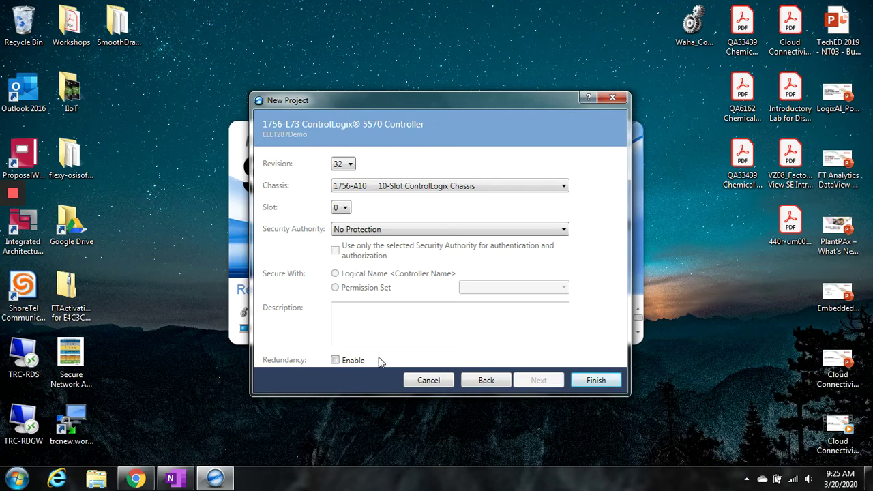
{"action": "left_click", "coordinate": [596, 381]}
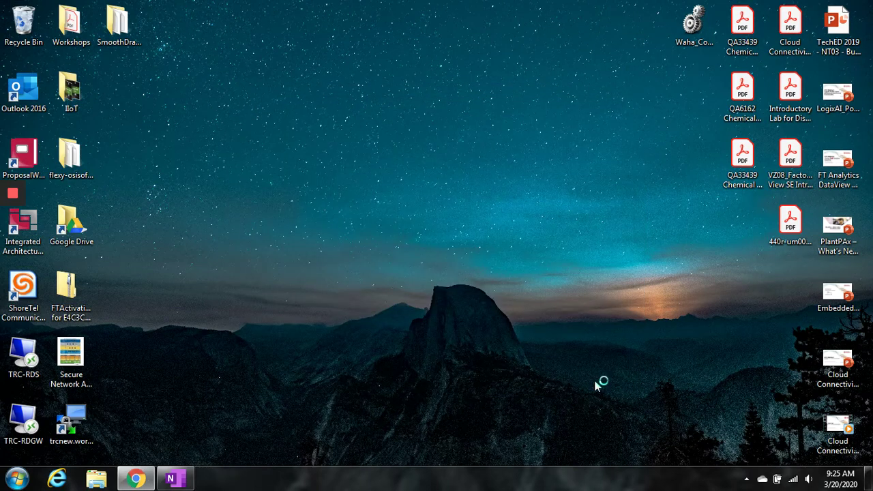
Wait for Logix Designer to load the ELET287Demo project.
{"action": "mouse_move", "coordinate": [20, 230]}
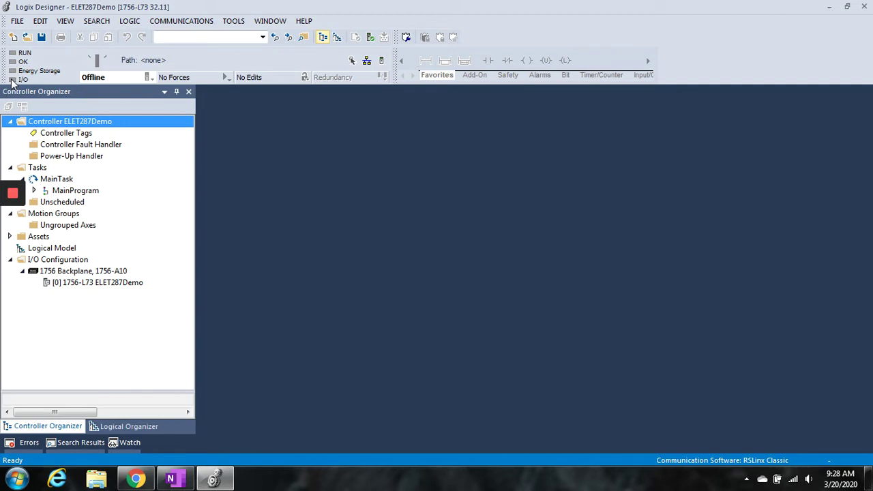
{"action": "left_click", "coordinate": [148, 77]}
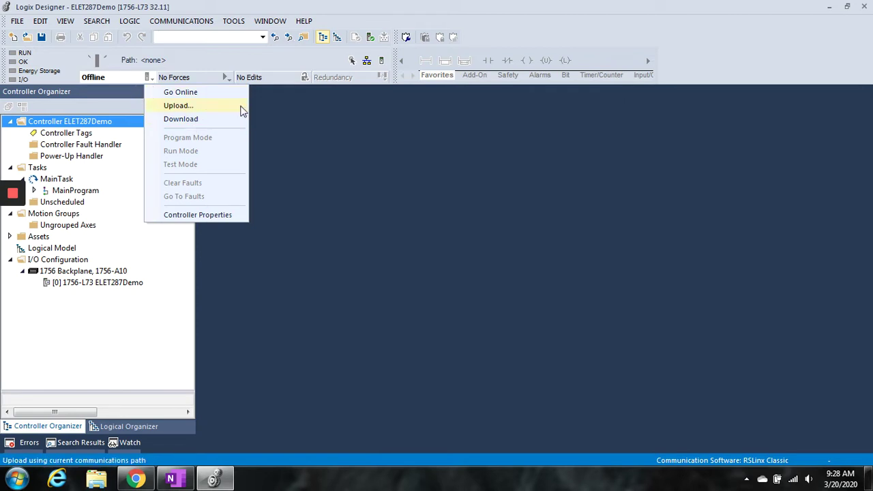
{"action": "left_click", "coordinate": [287, 121]}
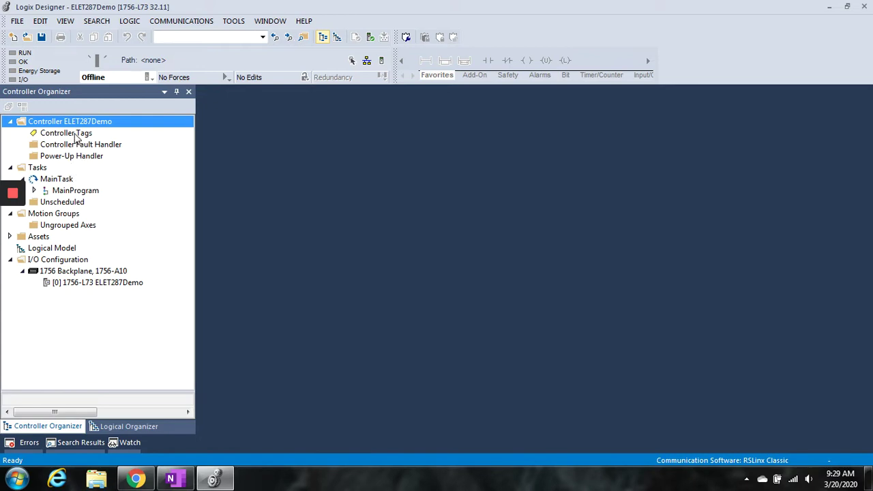
Open the Controller Tags editor from the Controller Organizer.
{"action": "double_click", "coordinate": [76, 134]}
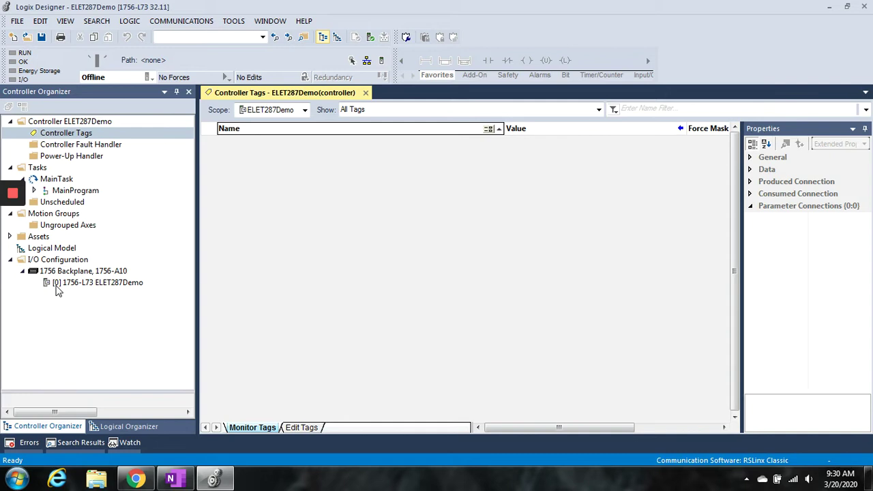
From the 1756 Backplane's New Module catalog, search 1756-ib and select the 1756-IB16 input module.
{"action": "right_click", "coordinate": [71, 273]}
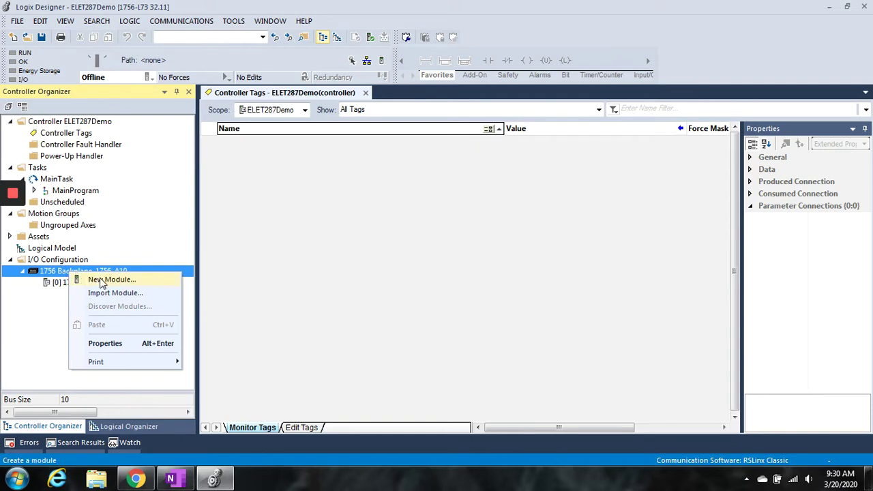
{"action": "left_click", "coordinate": [111, 279]}
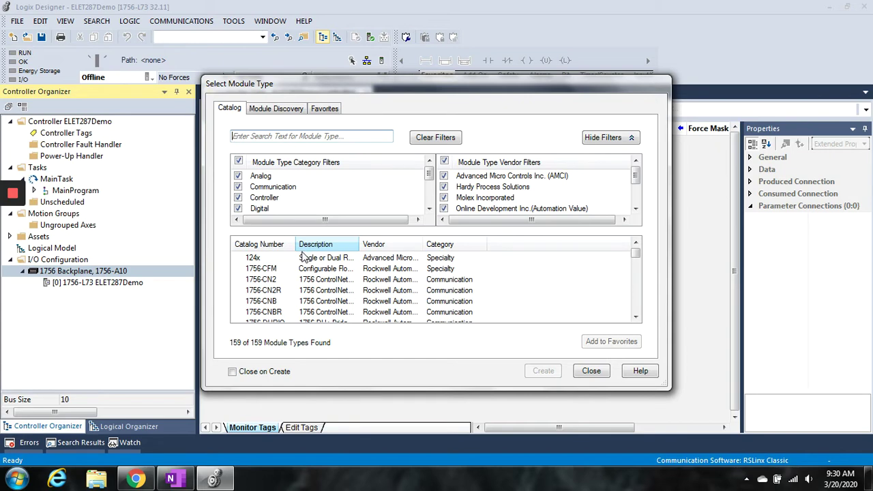
{"action": "left_click", "coordinate": [262, 138]}
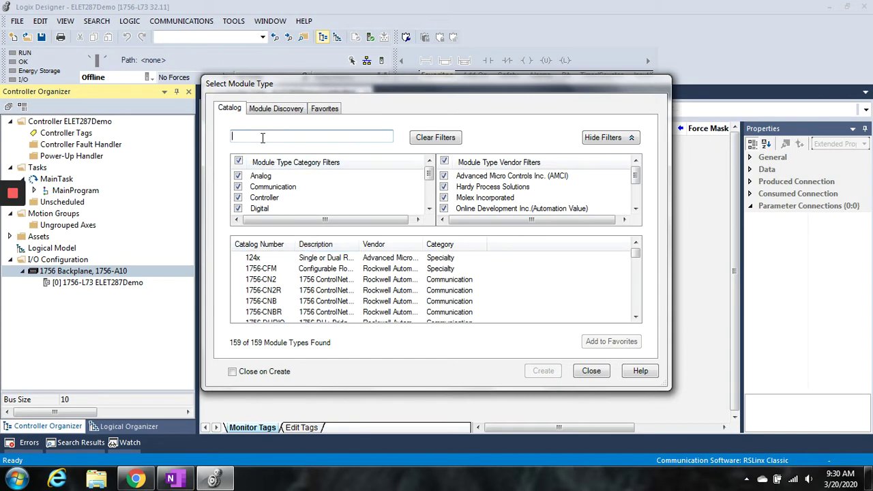
{"action": "type", "text": "178"}
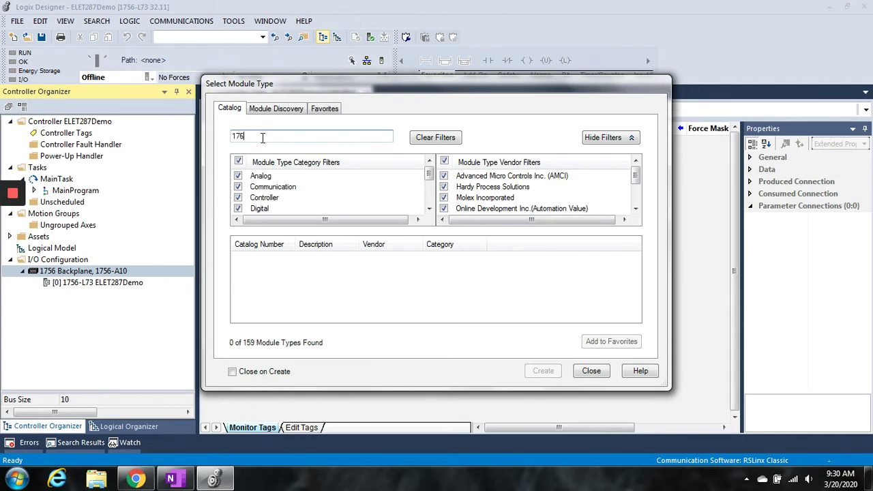
{"action": "key", "text": "BackSpace"}
{"action": "type", "text": "56"}
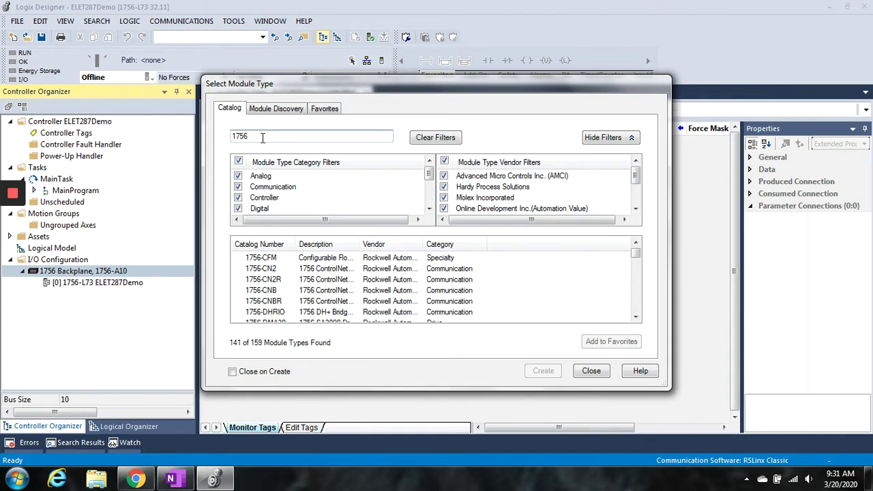
{"action": "type", "text": "-ib"}
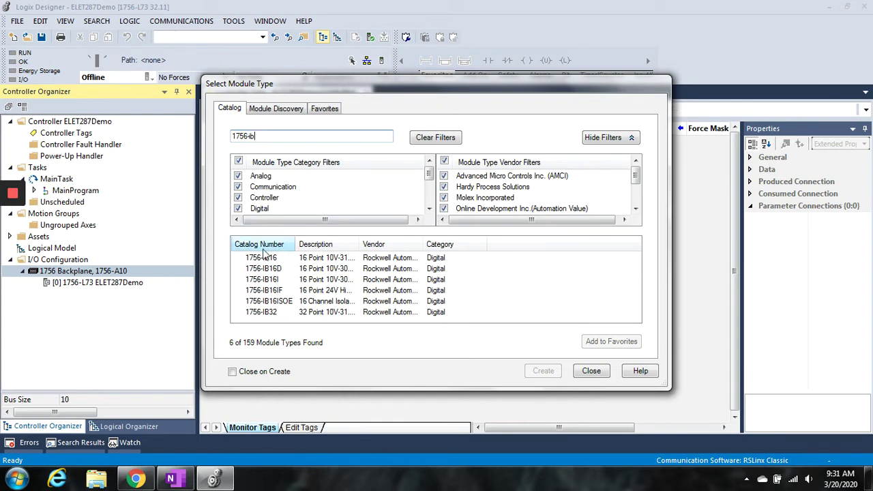
{"action": "left_click", "coordinate": [278, 262]}
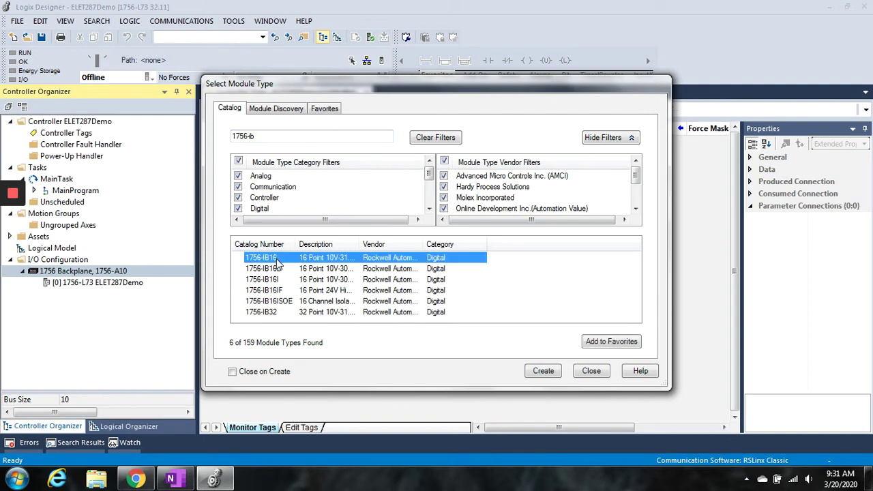
Create the 1756-IB16 module named DiscreteInput, keeping it in slot 1.
{"action": "left_click", "coordinate": [544, 370]}
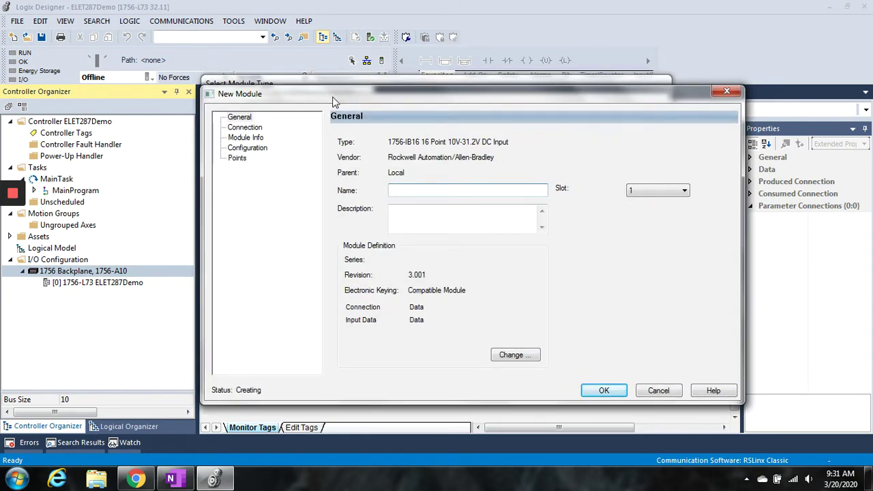
{"action": "left_click_drag", "start_coordinate": [330, 97], "coordinate": [320, 100]}
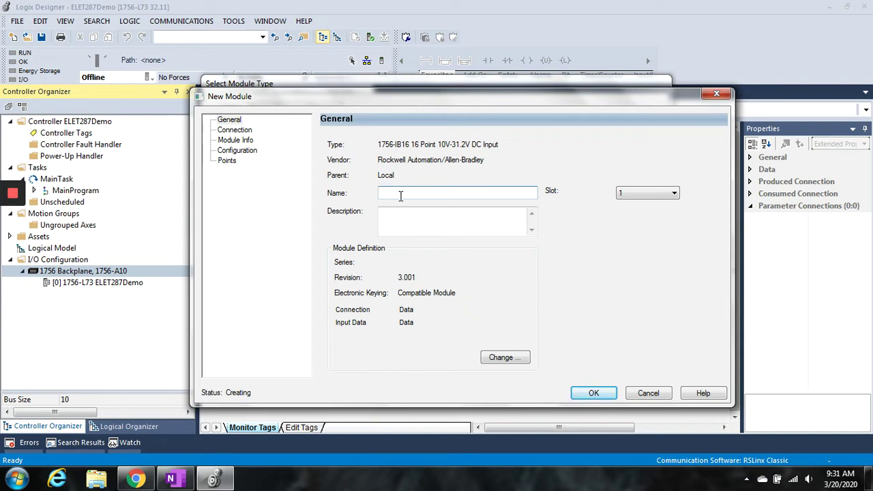
{"action": "type", "text": "DiscreteInput"}
{"action": "left_click", "coordinate": [673, 193]}
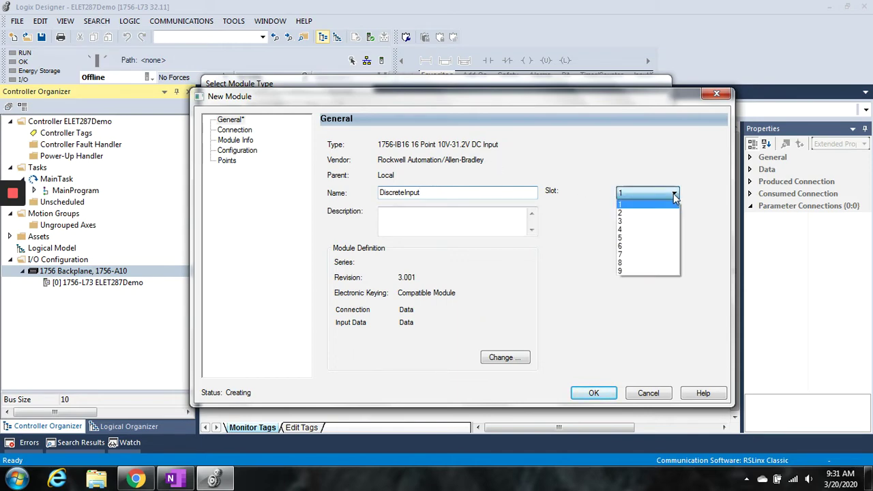
{"action": "left_click", "coordinate": [629, 206]}
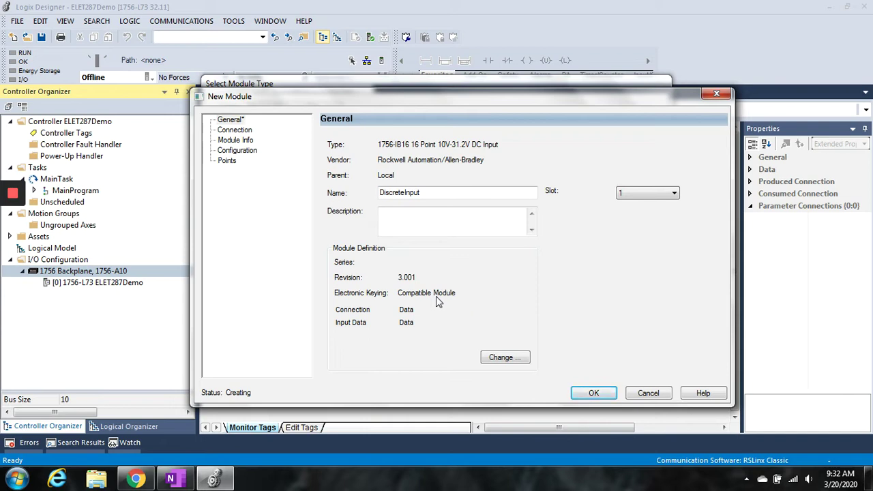
{"action": "left_click", "coordinate": [506, 358]}
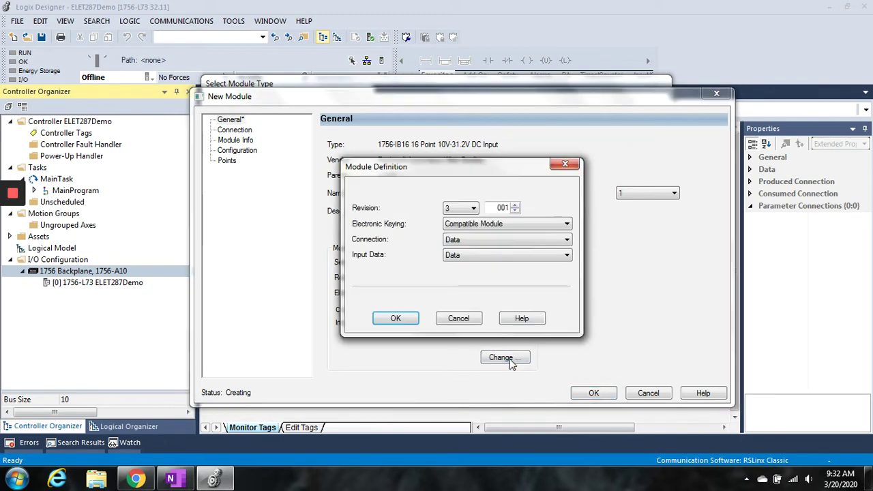
{"action": "left_click", "coordinate": [496, 225]}
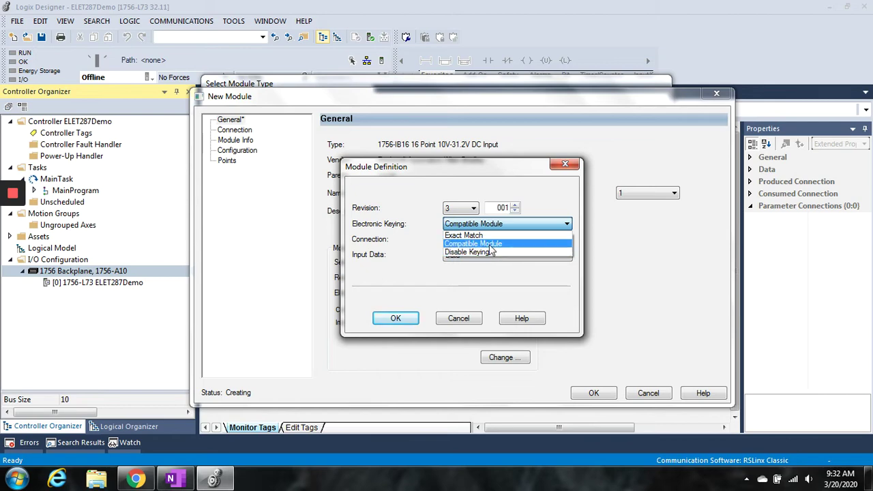
{"action": "left_click", "coordinate": [489, 245]}
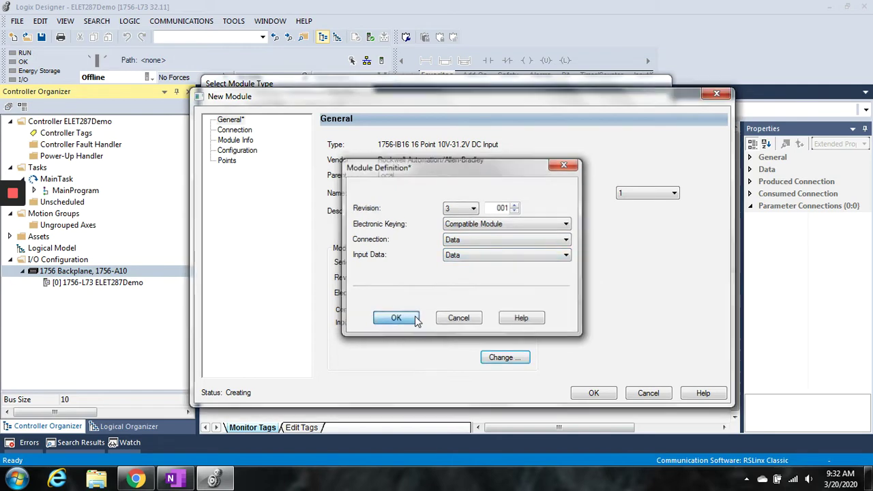
{"action": "left_click", "coordinate": [400, 318]}
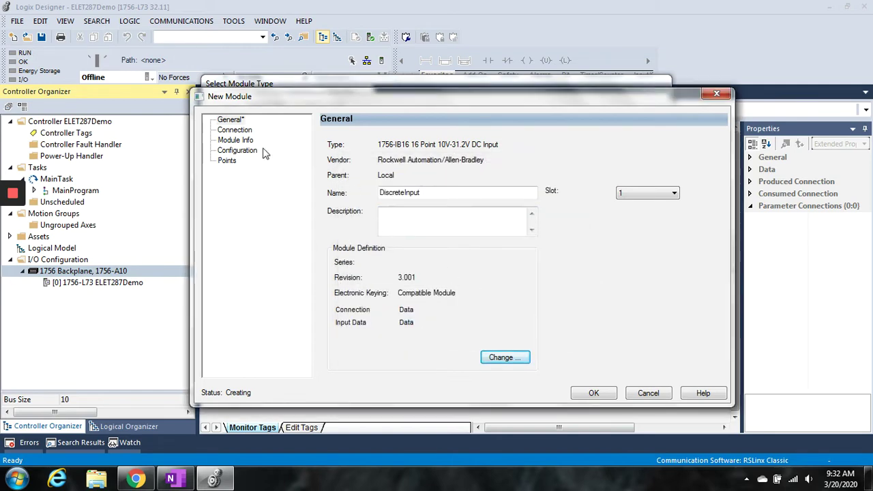
Review the module's Connection, Module Info, Configuration and Points pages, then confirm DiscreteInput and close the catalog.
{"action": "left_click", "coordinate": [240, 130]}
{"action": "left_click", "coordinate": [239, 140]}
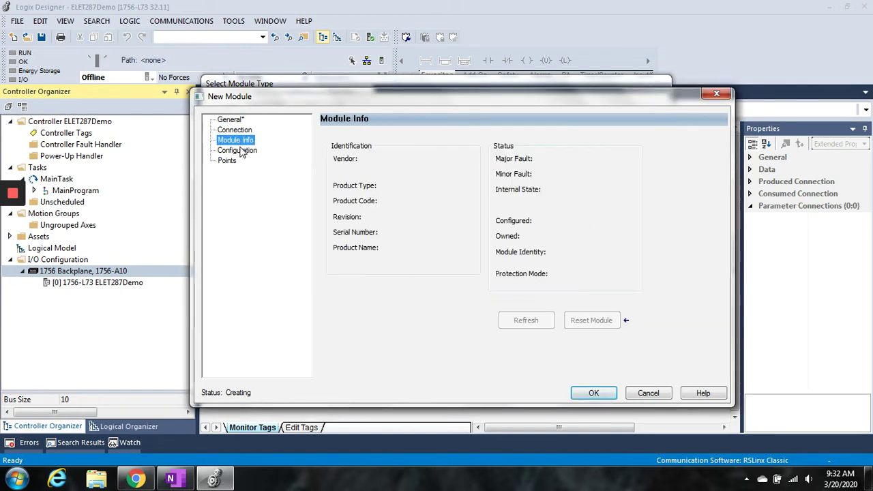
{"action": "left_click", "coordinate": [240, 151]}
{"action": "left_click", "coordinate": [231, 162]}
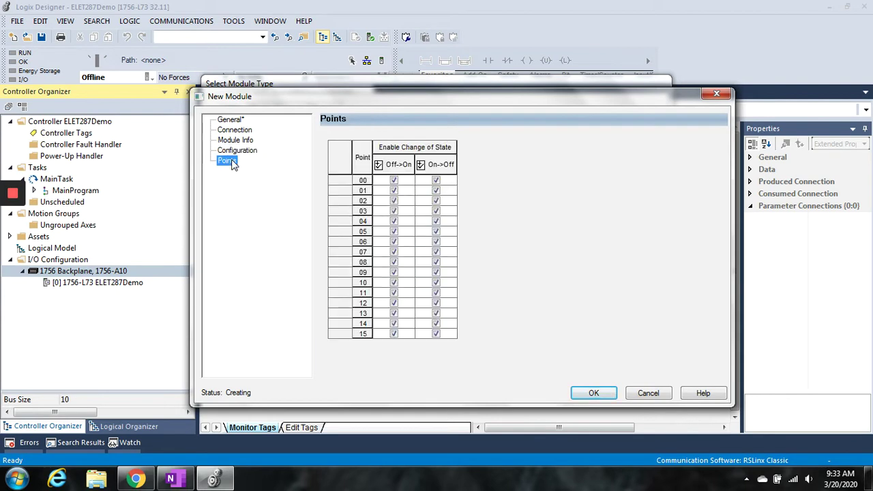
{"action": "left_click", "coordinate": [238, 120]}
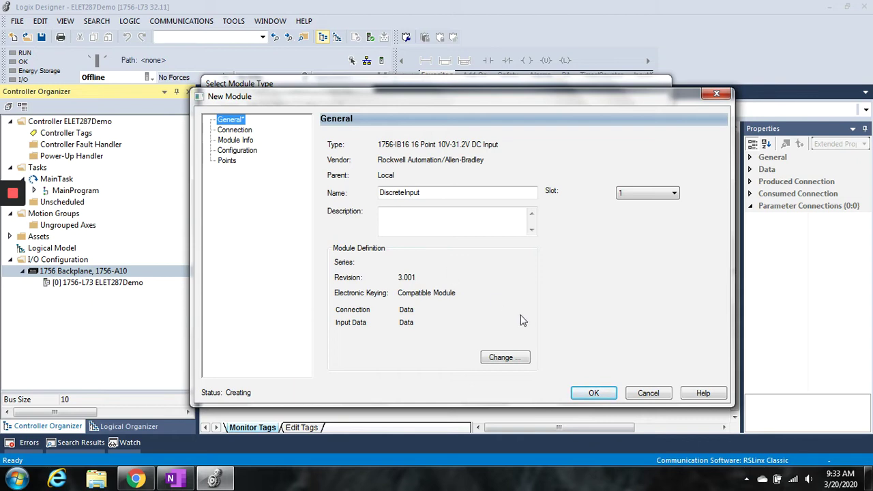
{"action": "left_click", "coordinate": [604, 394]}
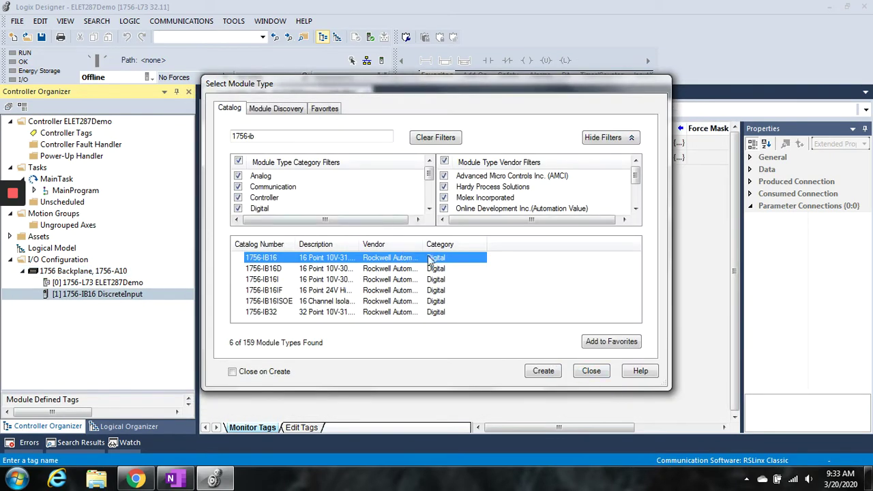
{"action": "left_click", "coordinate": [599, 371]}
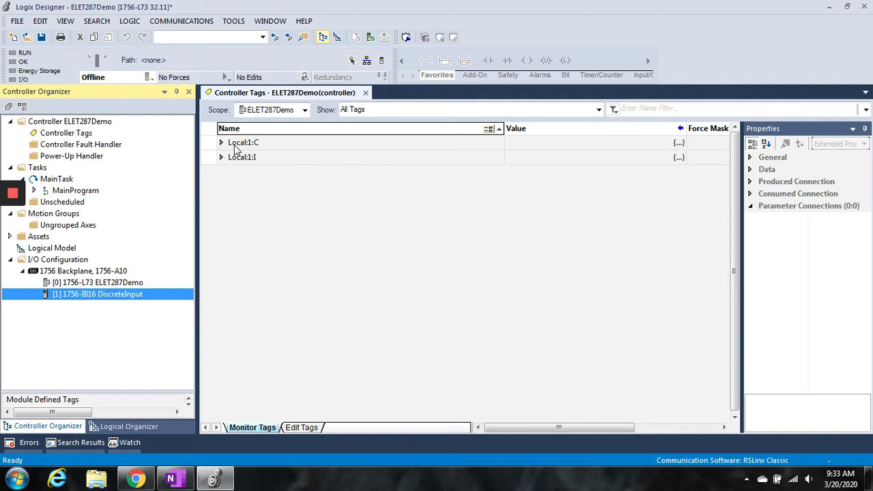
Inspect the Local:1:C tags, then expand Local:1:I to show its Fault and Data members.
{"action": "left_click", "coordinate": [221, 142]}
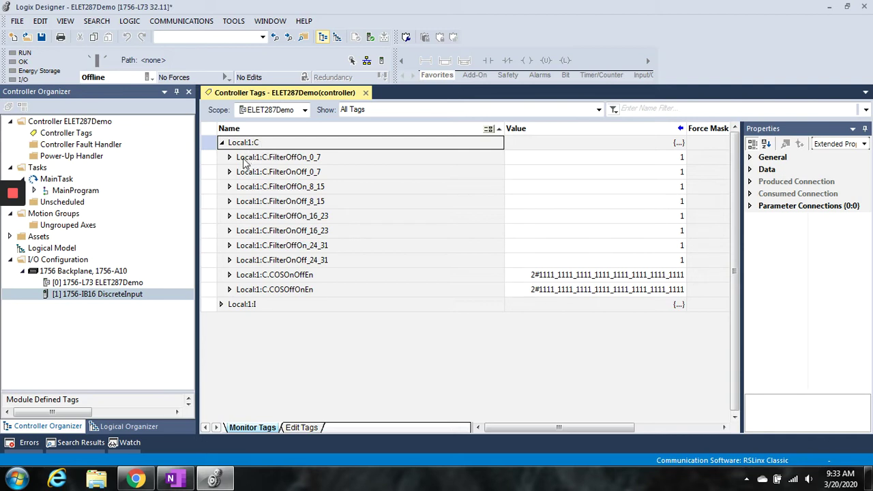
{"action": "left_click", "coordinate": [222, 143]}
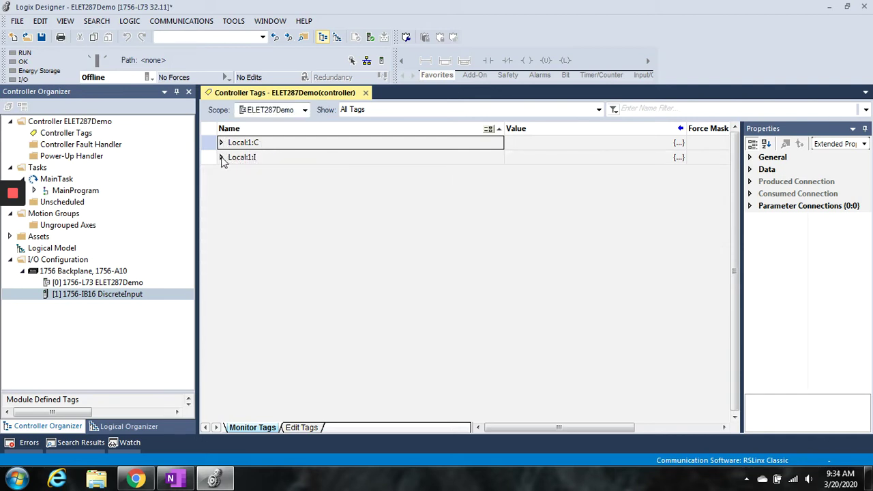
{"action": "left_click", "coordinate": [222, 158]}
{"action": "left_click", "coordinate": [230, 186]}
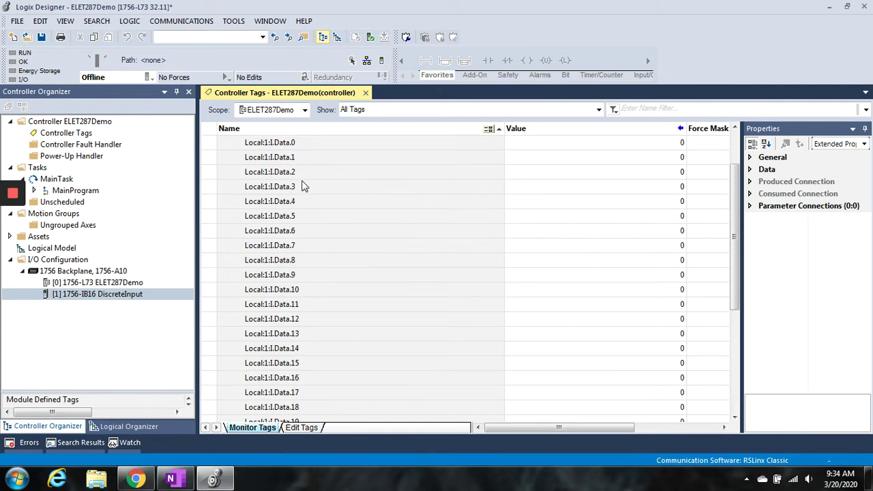
{"action": "scroll", "coordinate": [302, 185], "scroll_direction": "up", "scroll_amount": 1}
{"action": "left_click", "coordinate": [230, 186]}
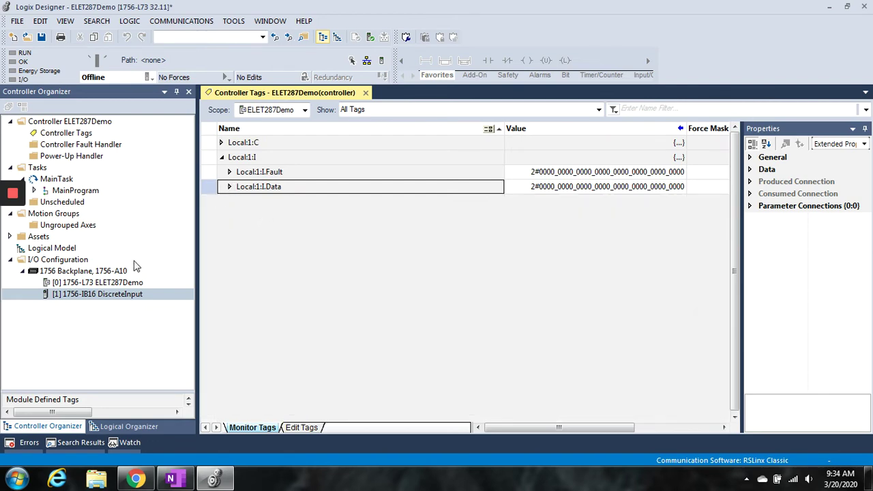
Search the backplane's module catalog for 1756-ob and select the 1756-OB16E output module.
{"action": "right_click", "coordinate": [81, 273]}
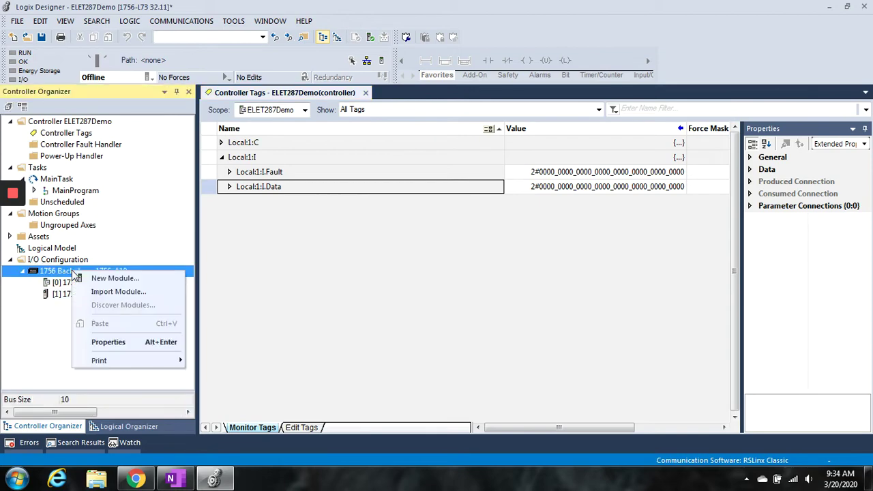
{"action": "left_click", "coordinate": [83, 278]}
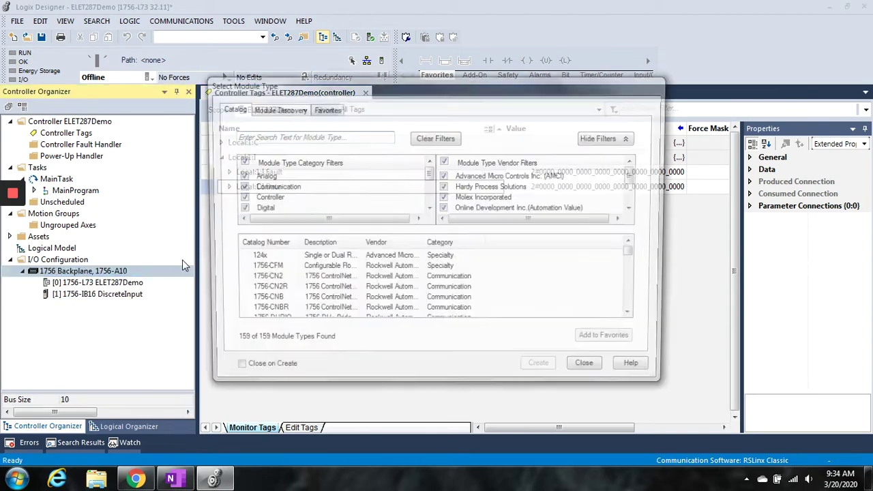
{"action": "left_click", "coordinate": [271, 136]}
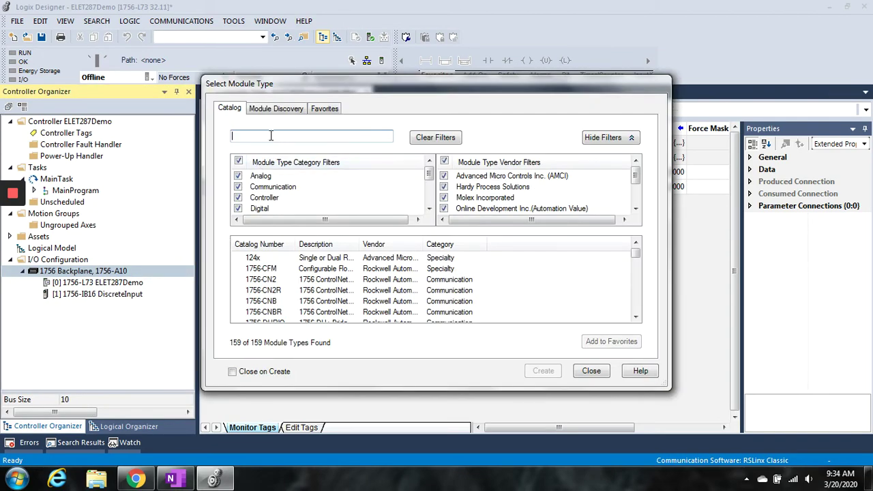
{"action": "type", "text": "1756-ob"}
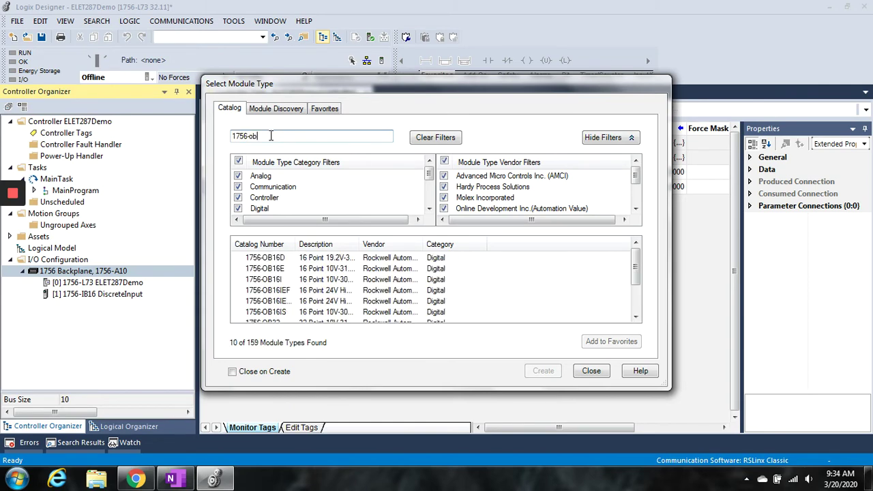
{"action": "left_click", "coordinate": [283, 272]}
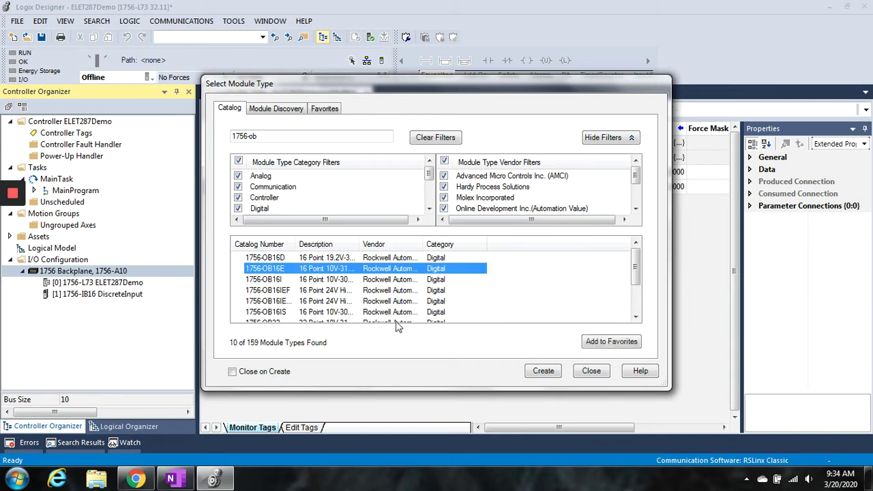
Create the 1756-OB16E named DiscreteOutput, review its settings pages, and confirm it in slot 2.
{"action": "left_click", "coordinate": [554, 377]}
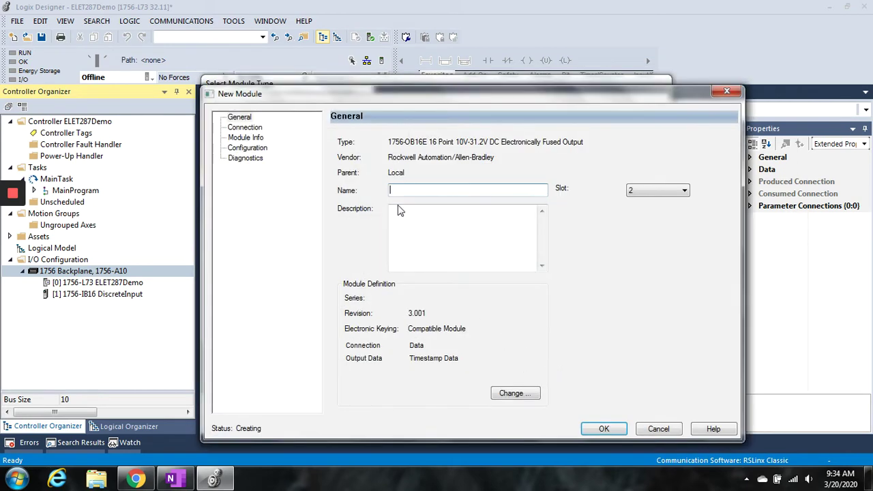
{"action": "type", "text": "DiscreteOutput"}
{"action": "left_click", "coordinate": [256, 136]}
{"action": "left_click", "coordinate": [259, 139]}
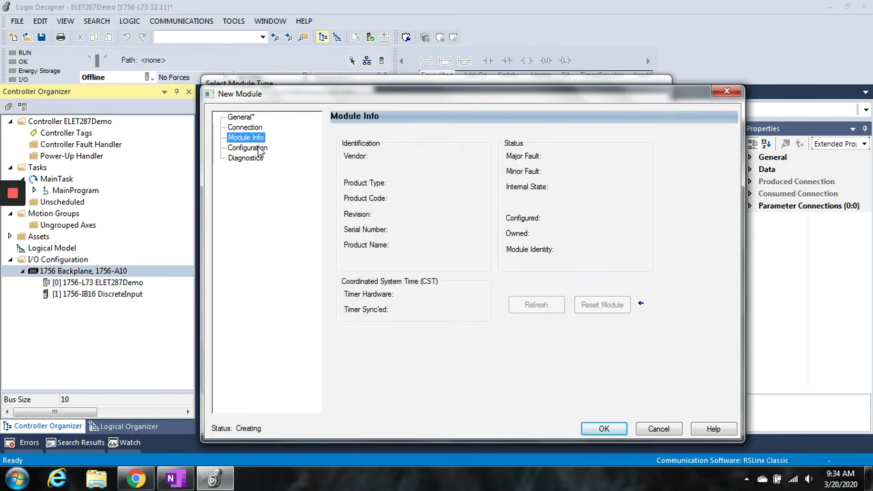
{"action": "left_click", "coordinate": [259, 149]}
{"action": "left_click", "coordinate": [256, 158]}
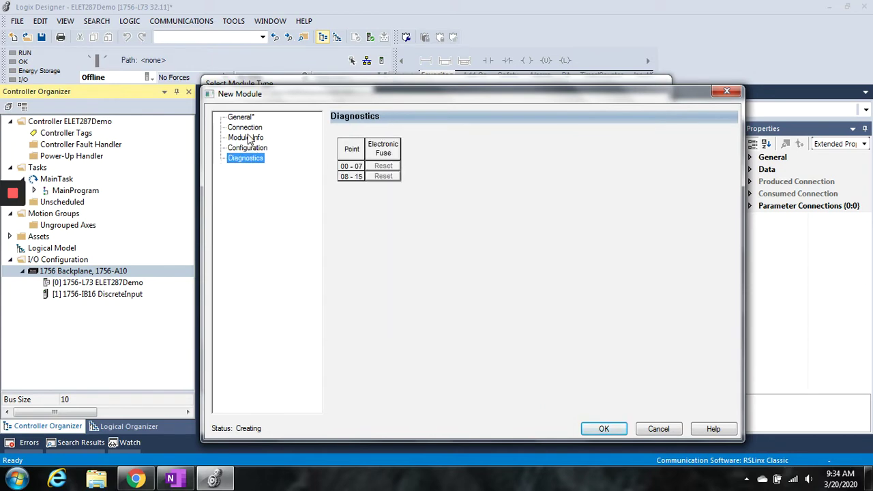
{"action": "left_click", "coordinate": [241, 119]}
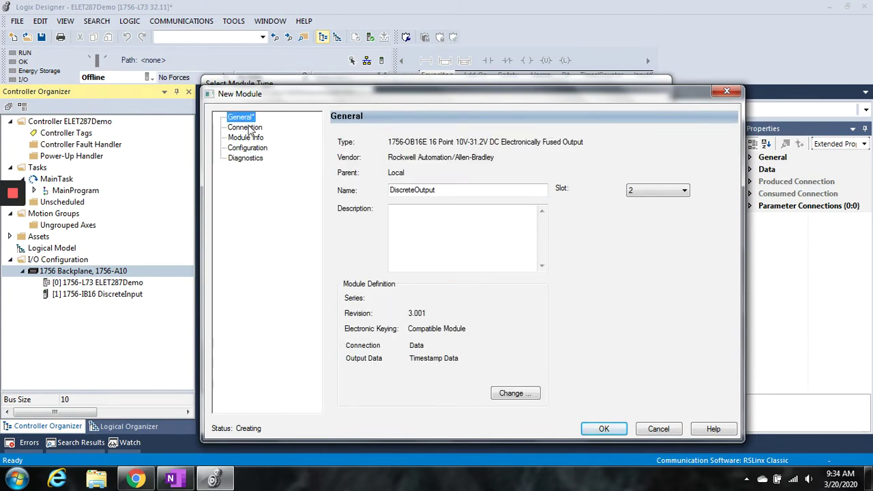
{"action": "left_click", "coordinate": [606, 428]}
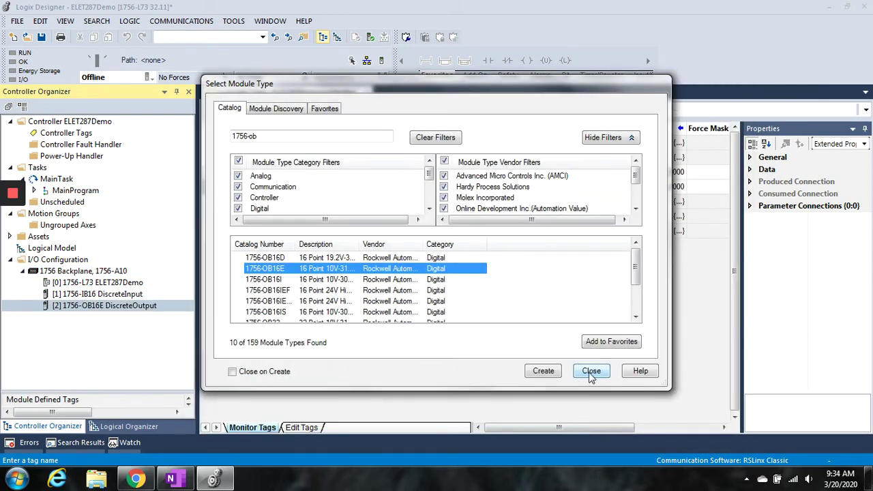
{"action": "left_click", "coordinate": [591, 372]}
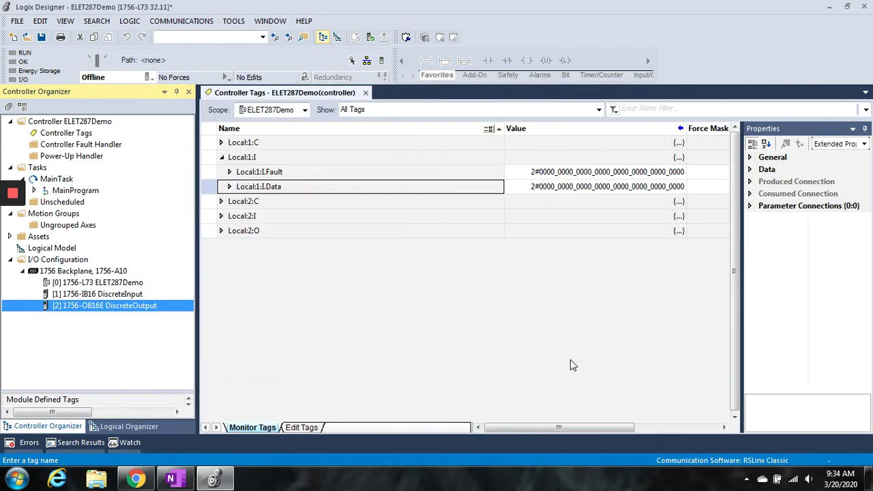
{"action": "left_click", "coordinate": [221, 157]}
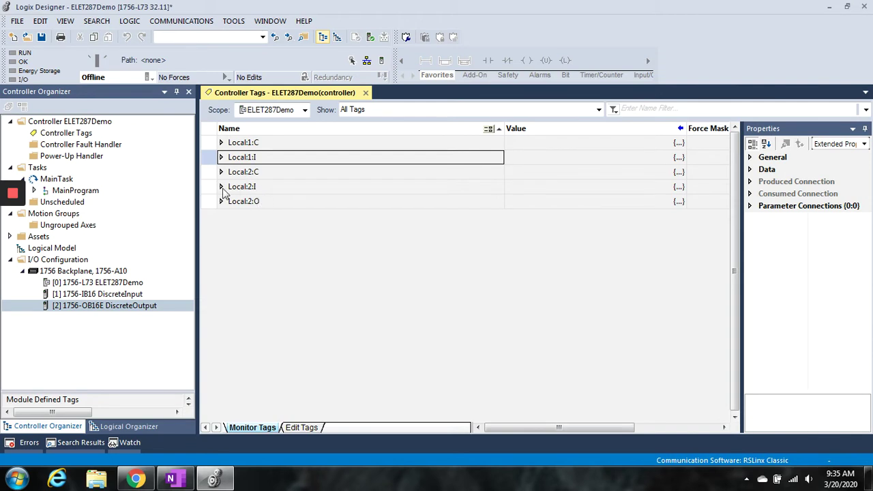
{"action": "left_click", "coordinate": [222, 186]}
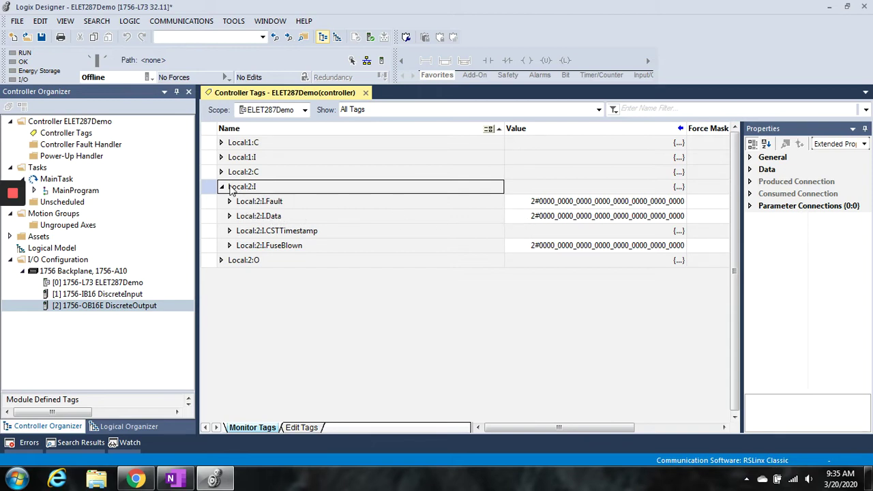
{"action": "left_click", "coordinate": [221, 186]}
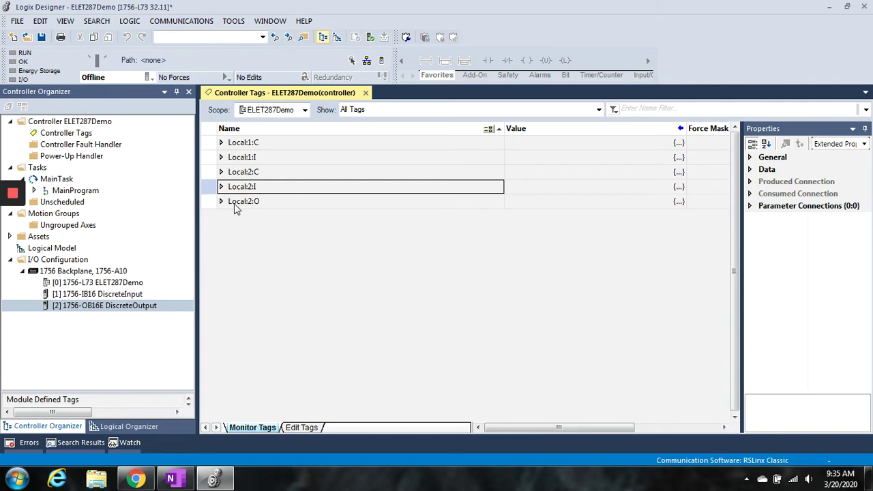
{"action": "left_click", "coordinate": [221, 201]}
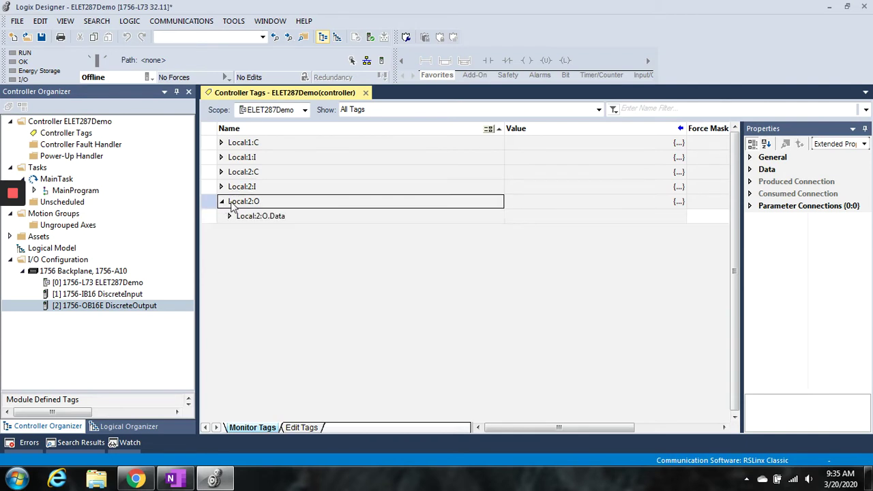
{"action": "left_click", "coordinate": [230, 216]}
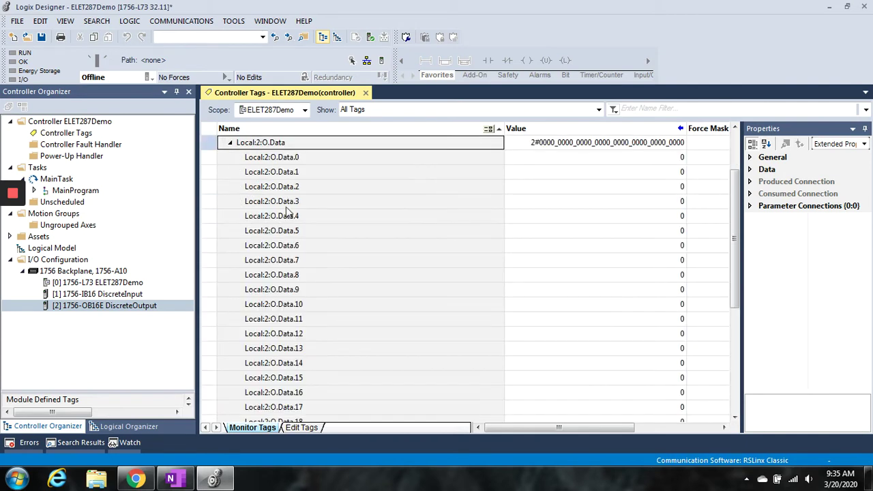
{"action": "scroll", "coordinate": [298, 199], "scroll_direction": "up", "scroll_amount": 2}
{"action": "scroll", "coordinate": [298, 199], "scroll_direction": "up", "scroll_amount": 1}
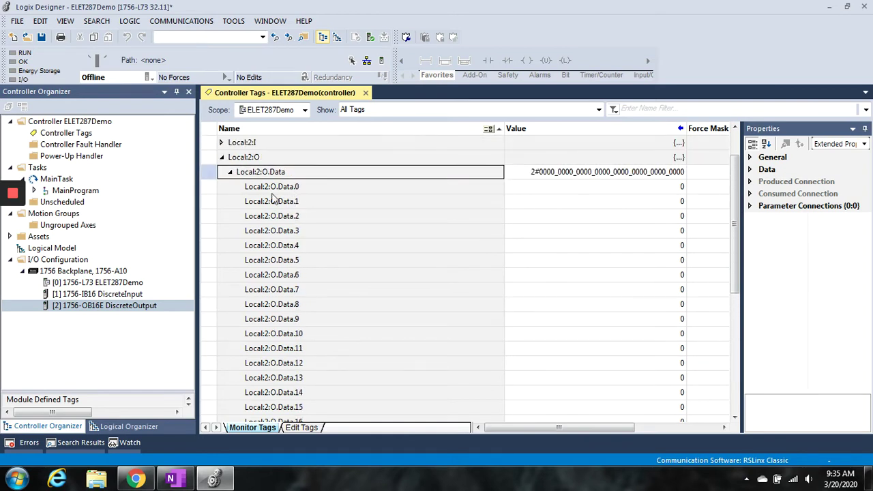
{"action": "left_click", "coordinate": [230, 172]}
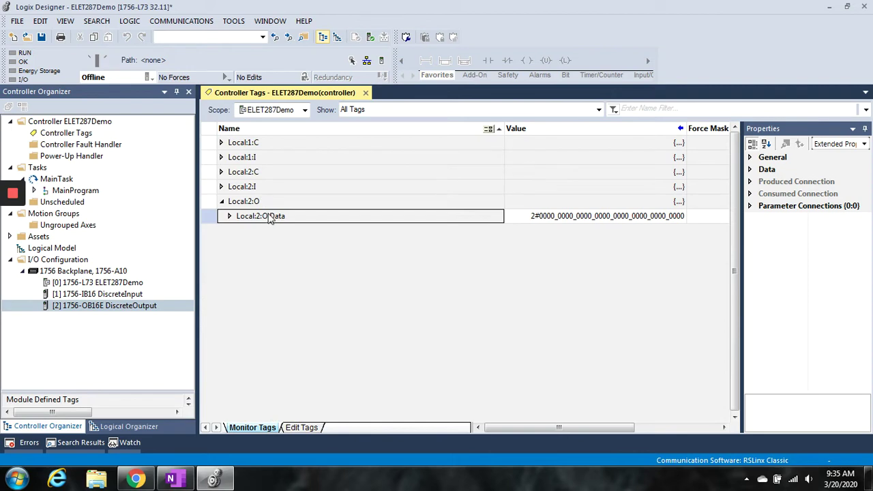
{"action": "left_click", "coordinate": [221, 202]}
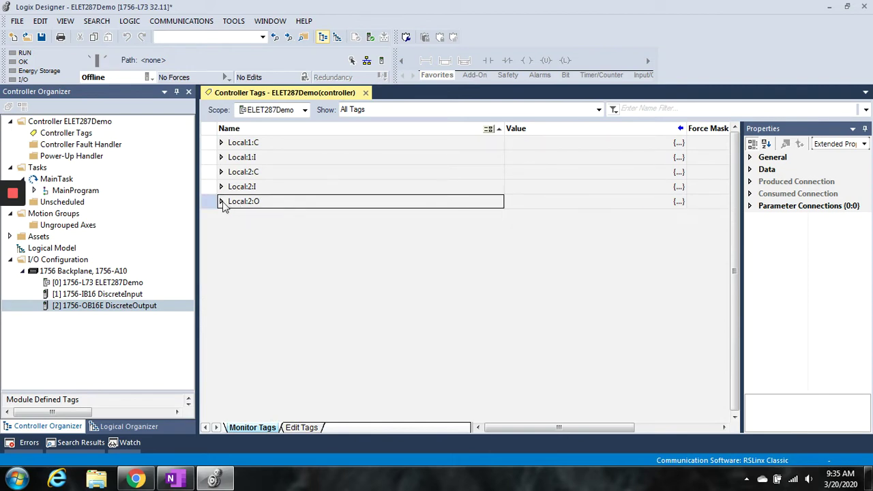
Add a 1756-IF16 module from the catalog to the 1756 backplane, named AnalogInput in slot 3.
{"action": "right_click", "coordinate": [76, 271]}
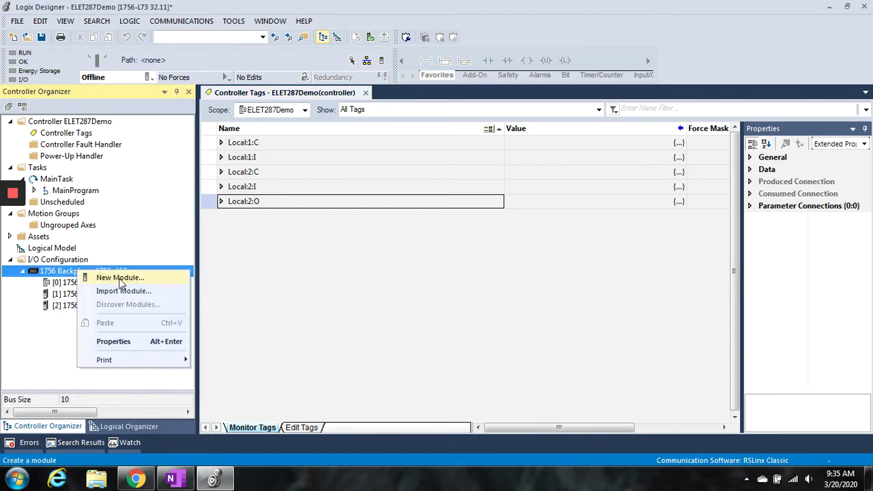
{"action": "left_click", "coordinate": [125, 283]}
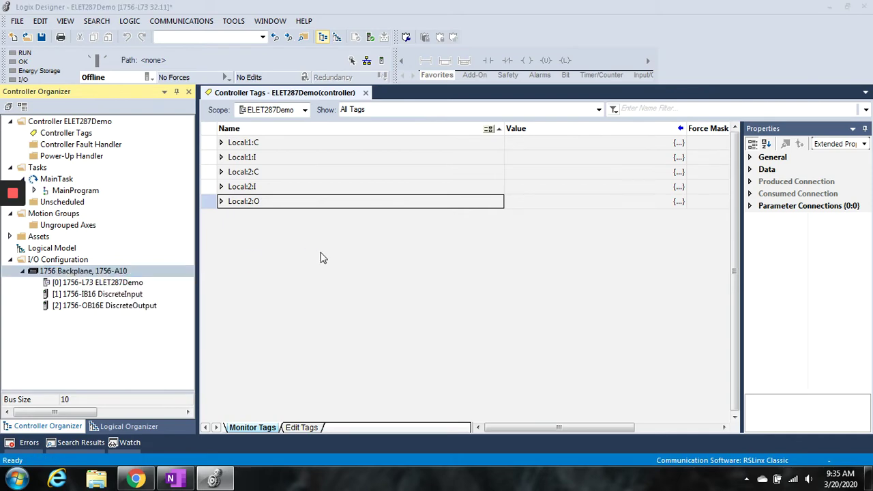
{"action": "left_click", "coordinate": [276, 135]}
{"action": "type", "text": "1756-i"}
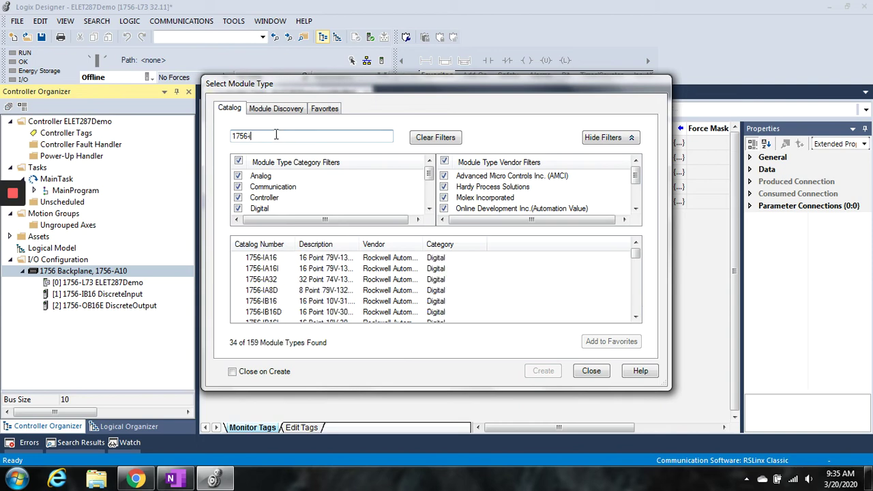
{"action": "type", "text": "f"}
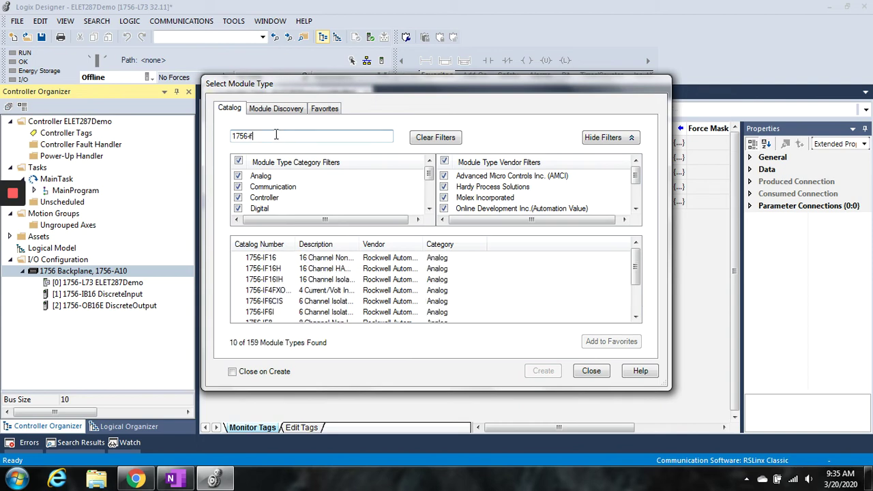
{"action": "left_click", "coordinate": [276, 259]}
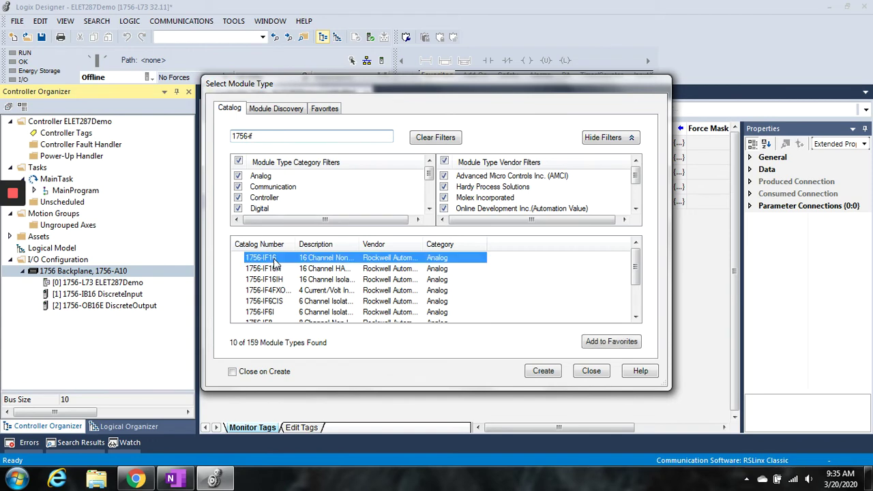
{"action": "left_click", "coordinate": [548, 371]}
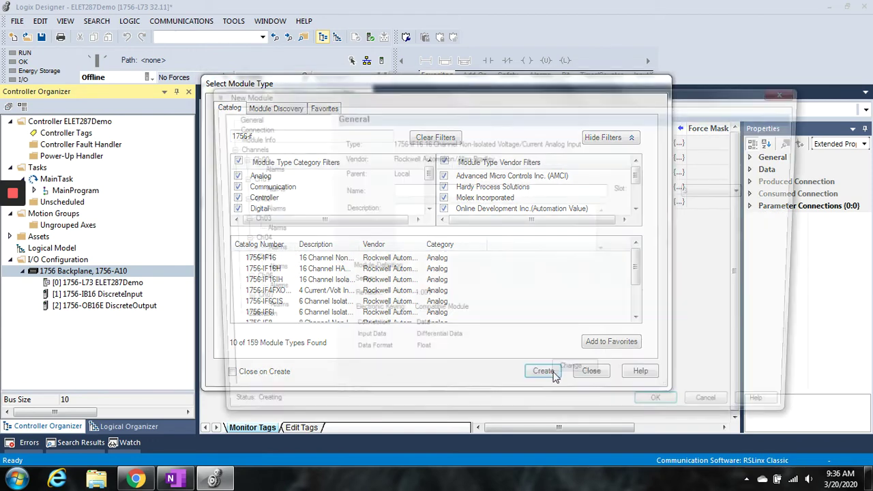
{"action": "type", "text": "AnalogInput"}
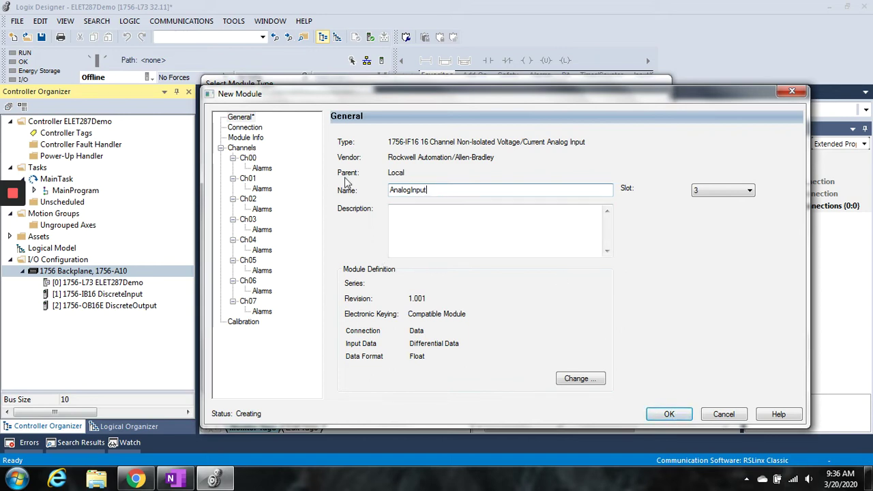
{"action": "left_click", "coordinate": [664, 413]}
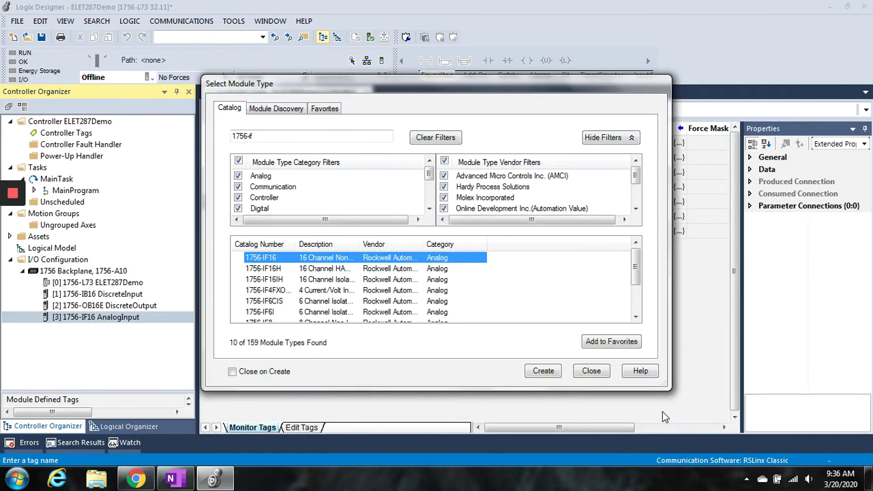
Close the catalog and expand Local:3:I to browse its fault, alarm and Ch0Data–Ch7Data tags.
{"action": "left_click", "coordinate": [590, 370]}
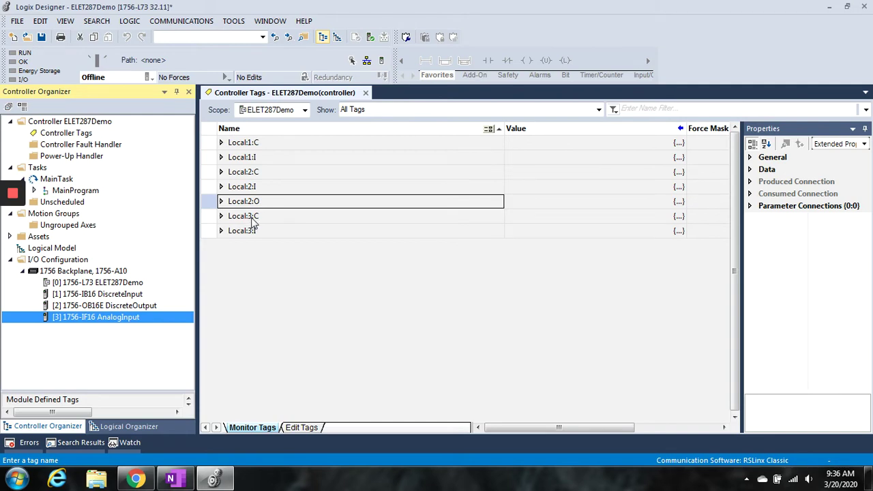
{"action": "left_click", "coordinate": [220, 230]}
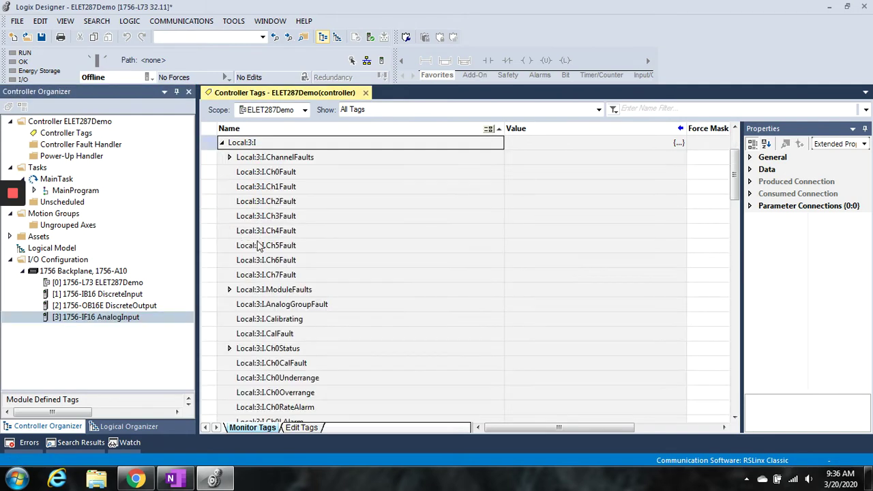
{"action": "scroll", "coordinate": [263, 170], "scroll_direction": "up", "scroll_amount": 1}
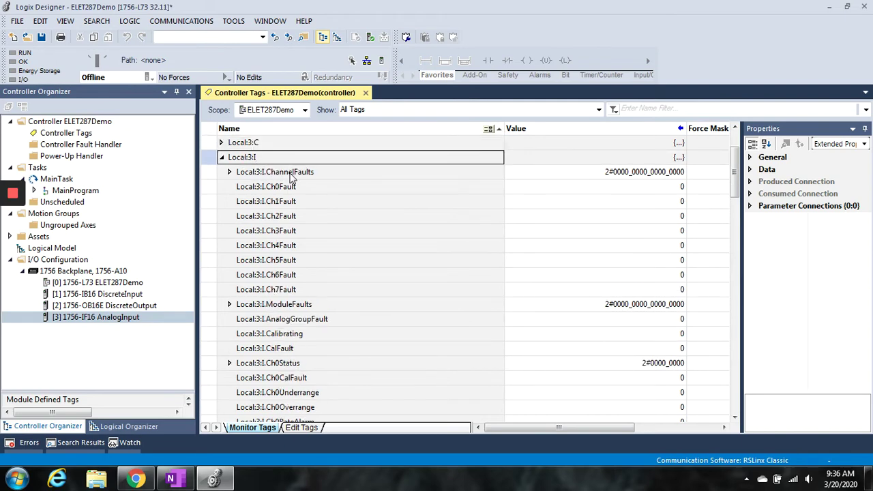
{"action": "scroll", "coordinate": [280, 178], "scroll_direction": "down", "scroll_amount": 3}
{"action": "scroll", "coordinate": [280, 179], "scroll_direction": "down", "scroll_amount": 13}
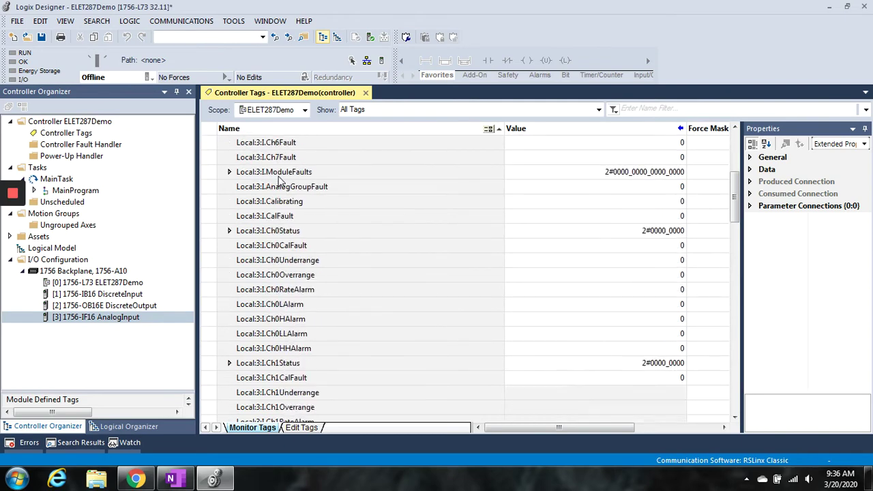
{"action": "scroll", "coordinate": [280, 180], "scroll_direction": "down", "scroll_amount": 20}
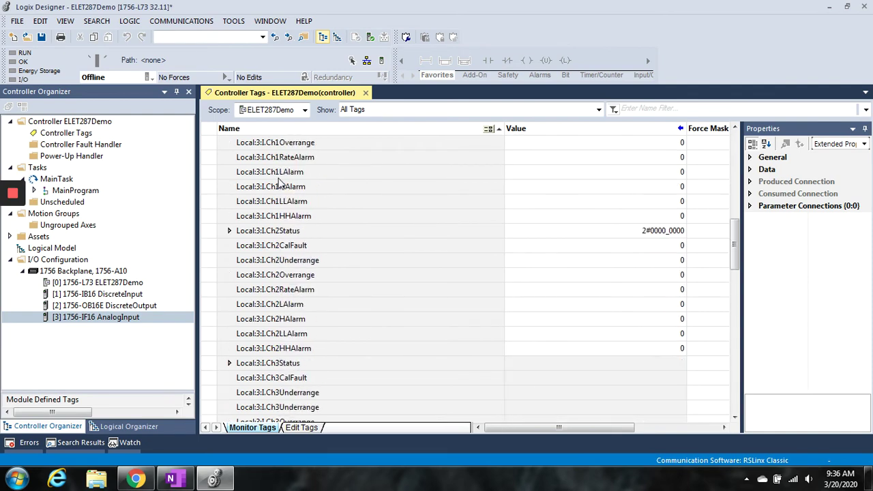
{"action": "scroll", "coordinate": [280, 185], "scroll_direction": "down", "scroll_amount": 20}
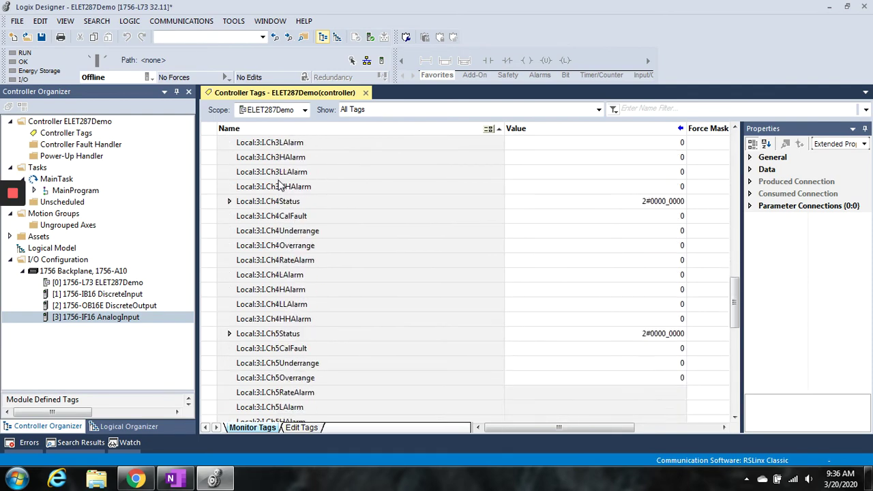
{"action": "scroll", "coordinate": [280, 184], "scroll_direction": "down", "scroll_amount": 9}
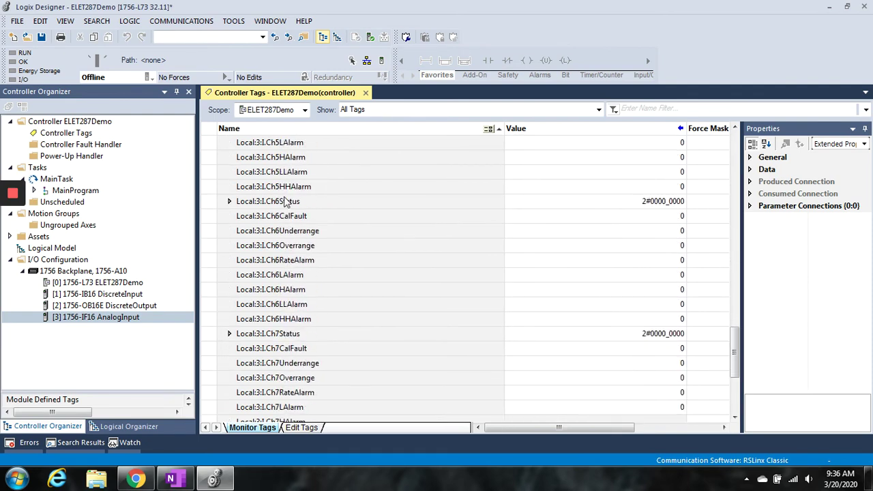
{"action": "scroll", "coordinate": [283, 205], "scroll_direction": "down", "scroll_amount": 3}
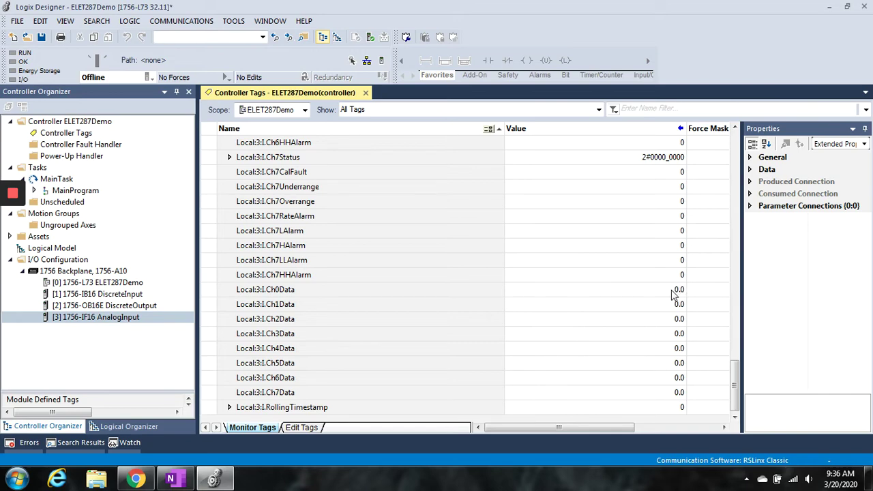
{"action": "scroll", "coordinate": [551, 297], "scroll_direction": "up", "scroll_amount": 6}
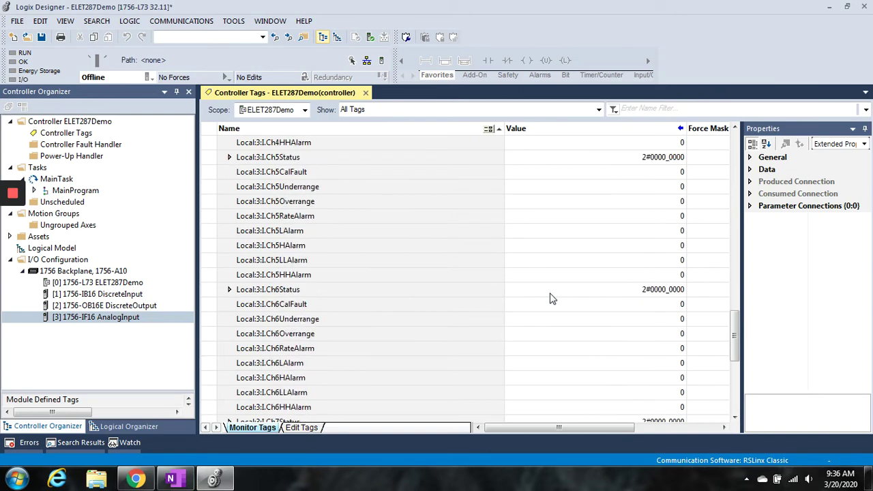
{"action": "scroll", "coordinate": [551, 297], "scroll_direction": "up", "scroll_amount": 4}
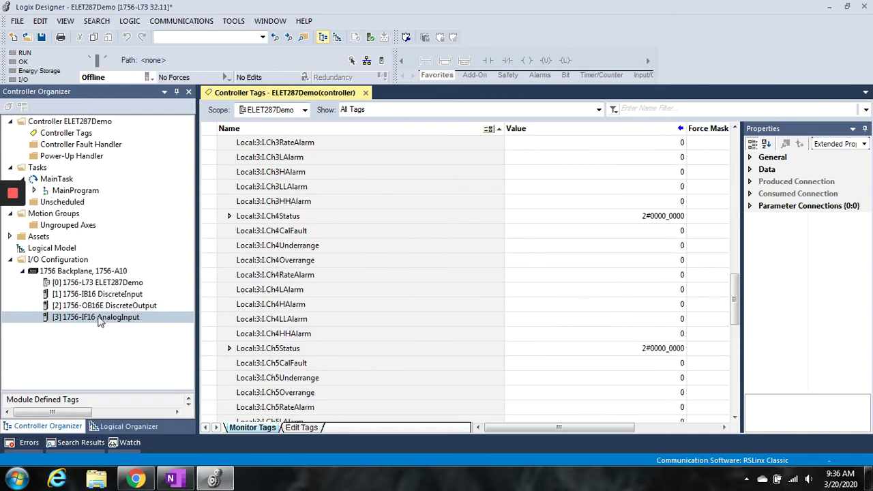
{"action": "left_click", "coordinate": [112, 304]}
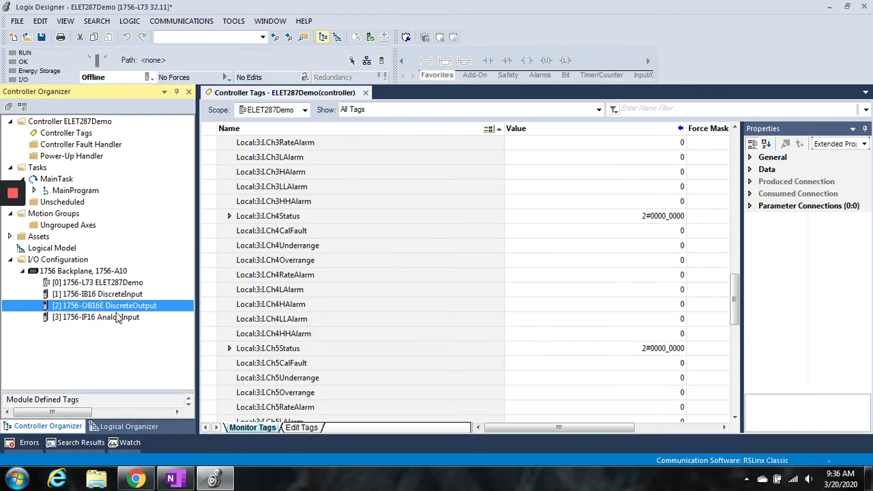
Open the Properties of the [3] 1756-IF16 AnalogInput module.
{"action": "left_click", "coordinate": [117, 317]}
{"action": "right_click", "coordinate": [117, 318]}
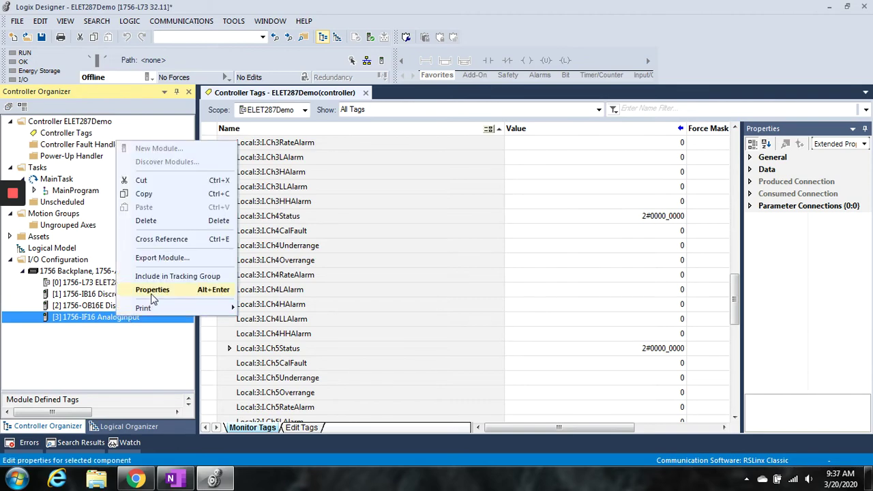
{"action": "left_click", "coordinate": [153, 291]}
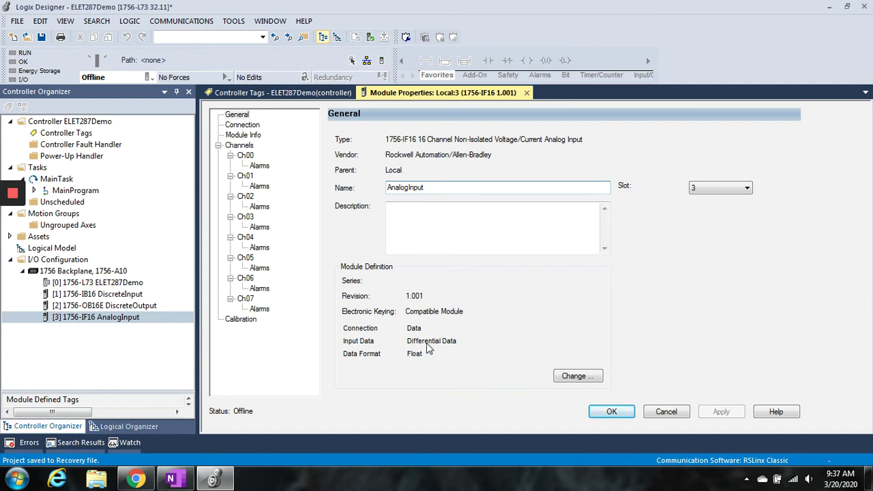
Change AnalogInput's module definition to Single-Ended Data, confirm, and view its Channels page.
{"action": "left_click", "coordinate": [587, 379]}
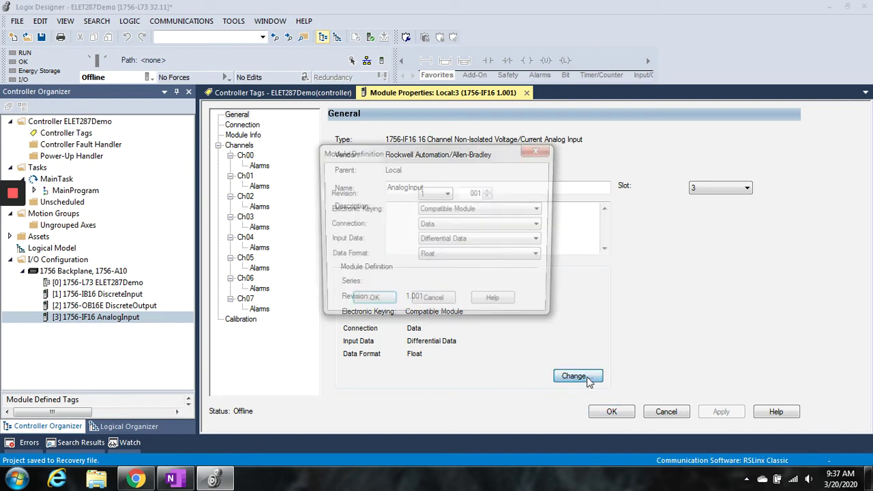
{"action": "left_click", "coordinate": [468, 240]}
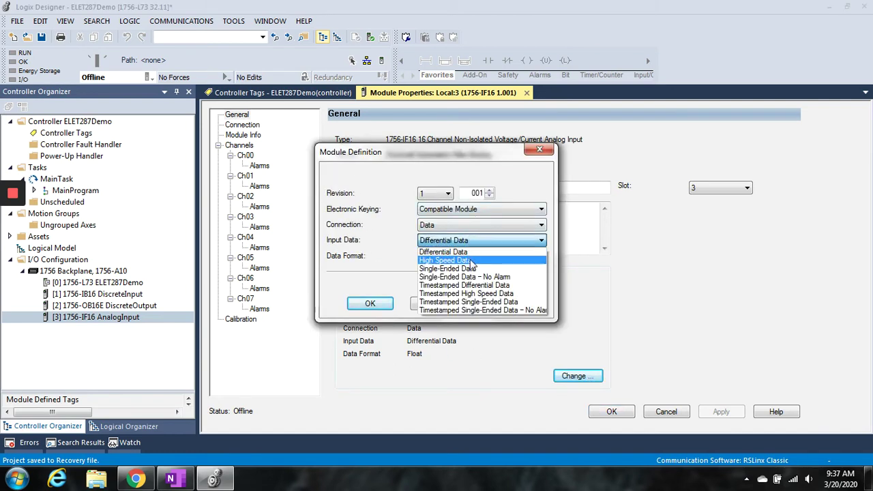
{"action": "left_click", "coordinate": [470, 268]}
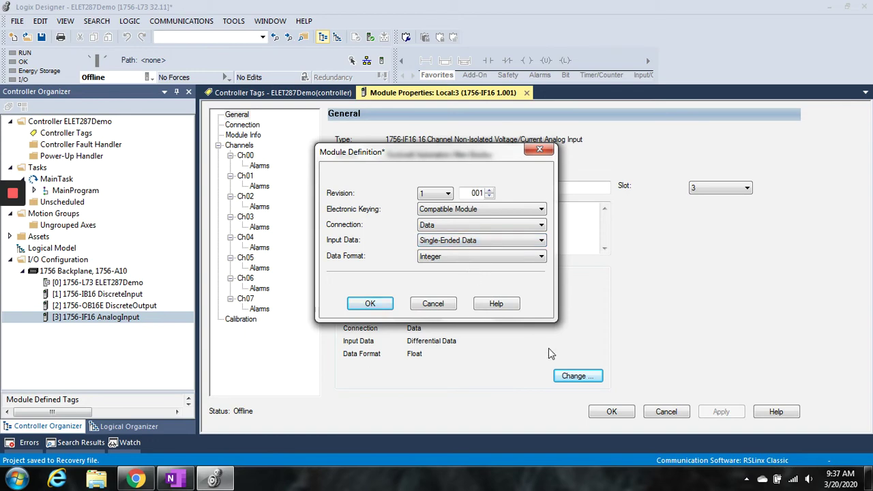
{"action": "left_click", "coordinate": [379, 304]}
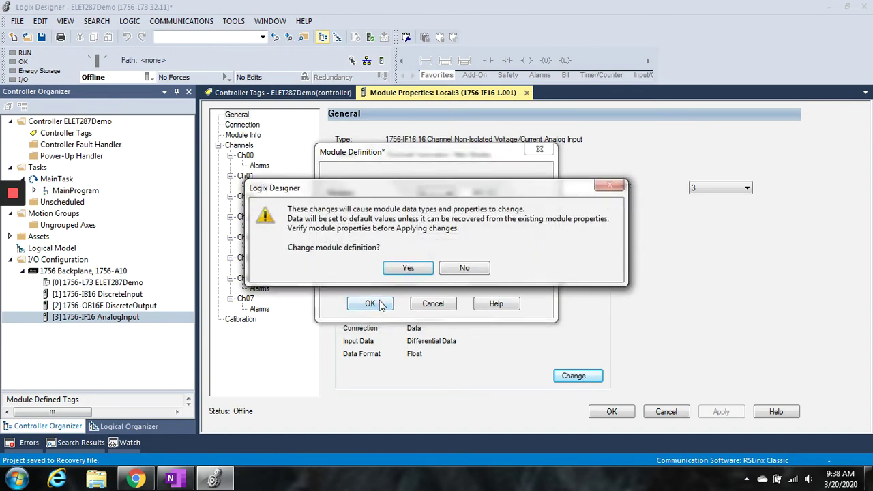
{"action": "left_click", "coordinate": [407, 268]}
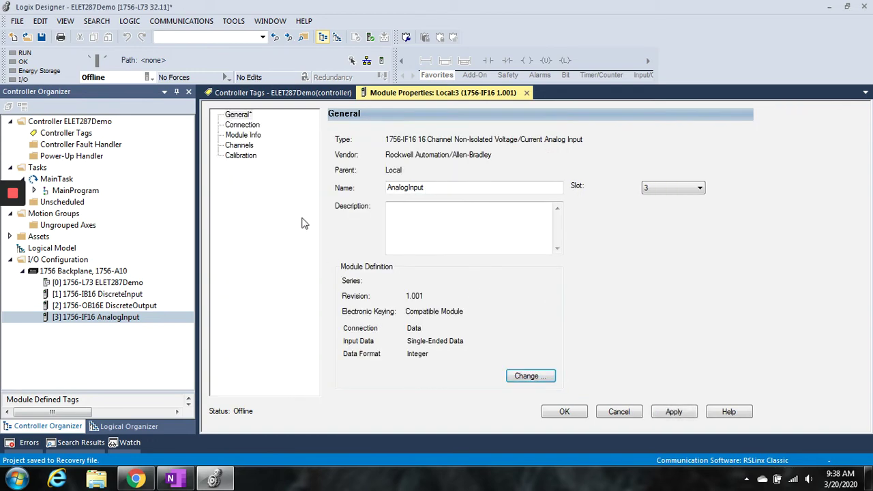
{"action": "left_click", "coordinate": [245, 145]}
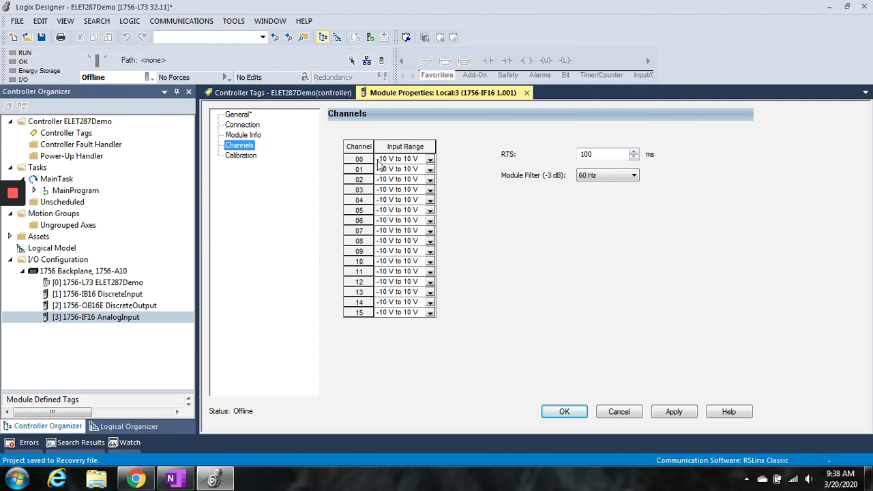
Choose 0 mA to 20 mA for channel 00 and 0 V to 10 V for channel 01, rechecking channel 00.
{"action": "left_click", "coordinate": [430, 161]}
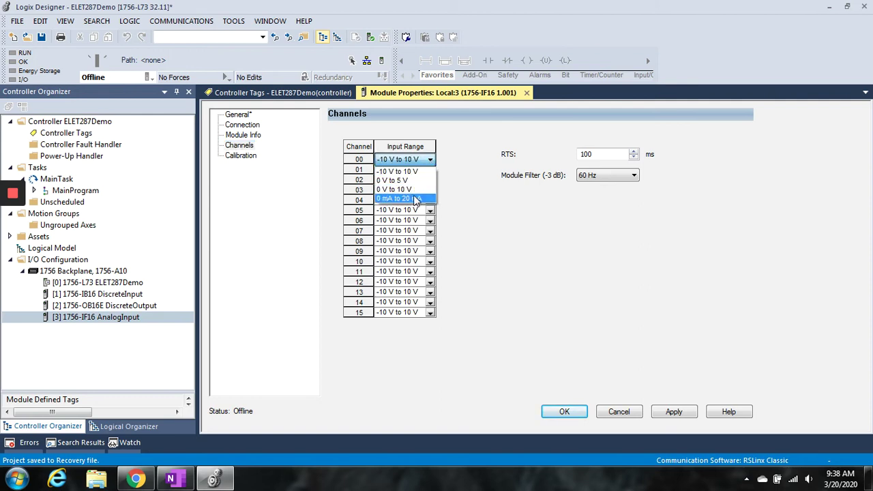
{"action": "left_click", "coordinate": [418, 199]}
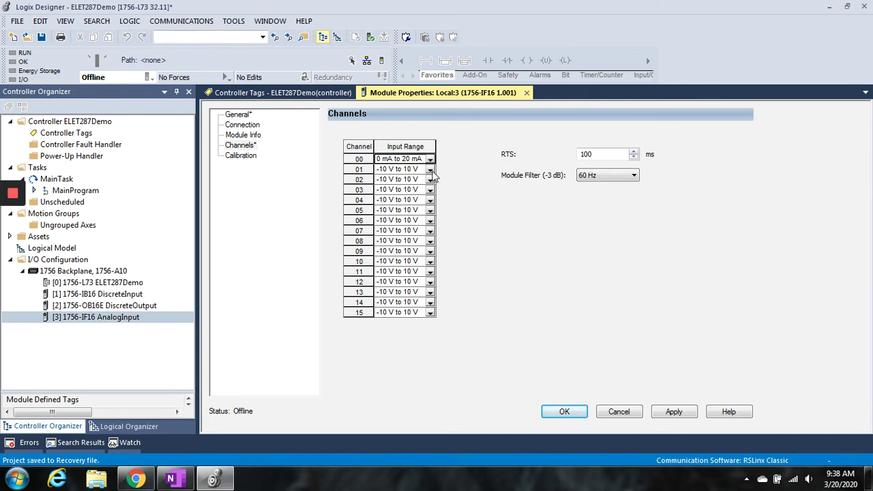
{"action": "left_click", "coordinate": [430, 171]}
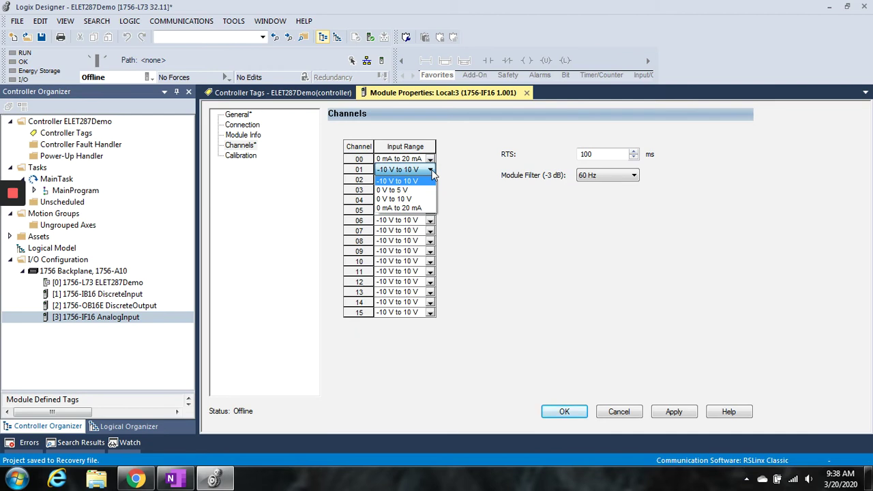
{"action": "left_click", "coordinate": [409, 200]}
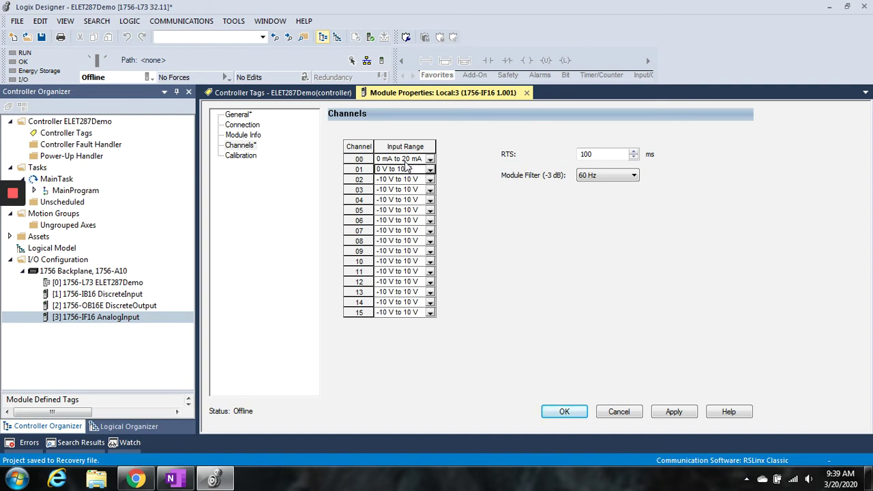
{"action": "left_click", "coordinate": [430, 159]}
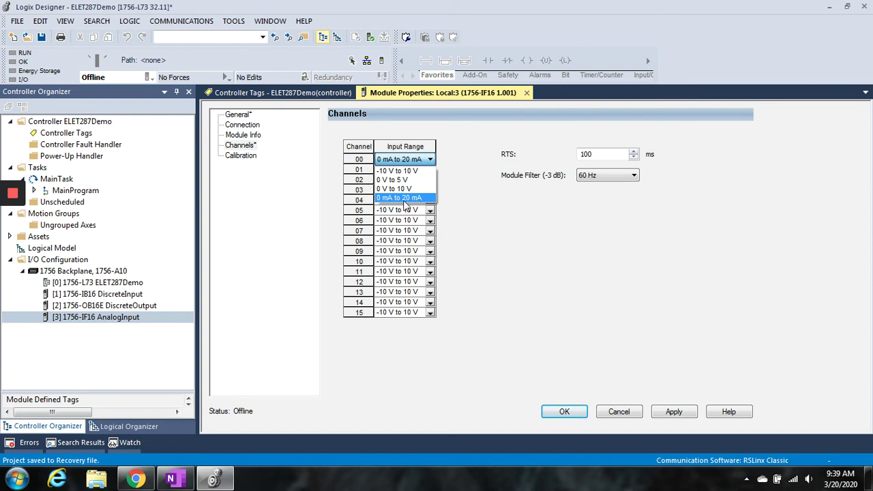
{"action": "left_click", "coordinate": [464, 203]}
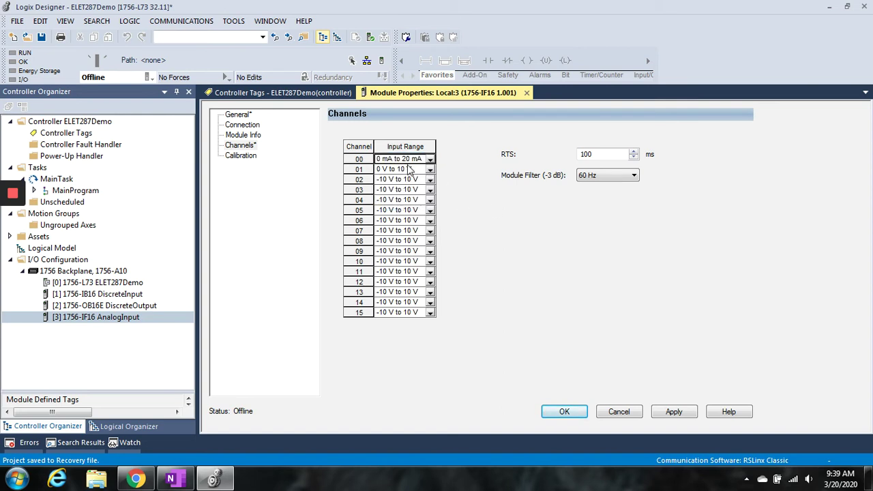
Browse the Connection, Calibration, Channels and General pages, ending on Module Info.
{"action": "left_click", "coordinate": [247, 125]}
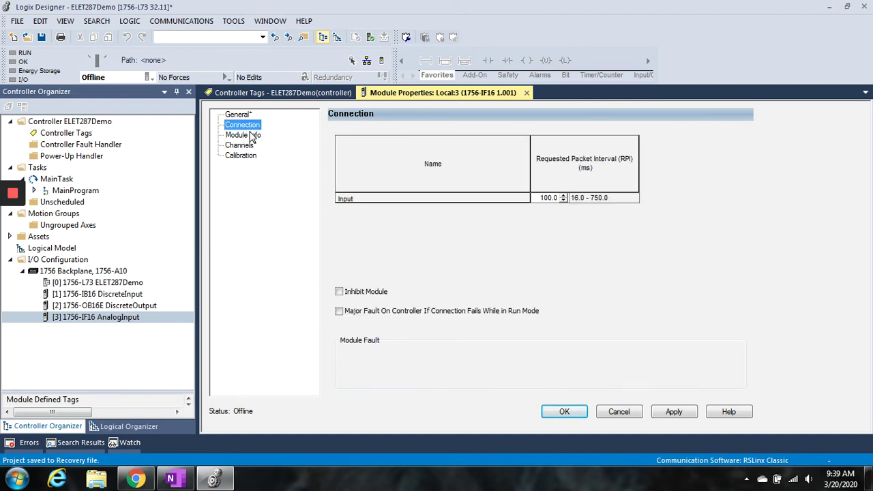
{"action": "left_click", "coordinate": [252, 136]}
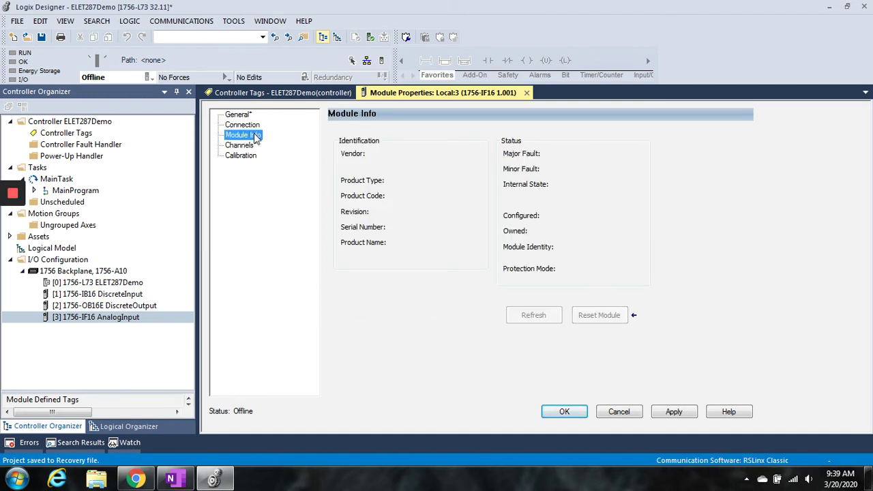
{"action": "left_click", "coordinate": [247, 125]}
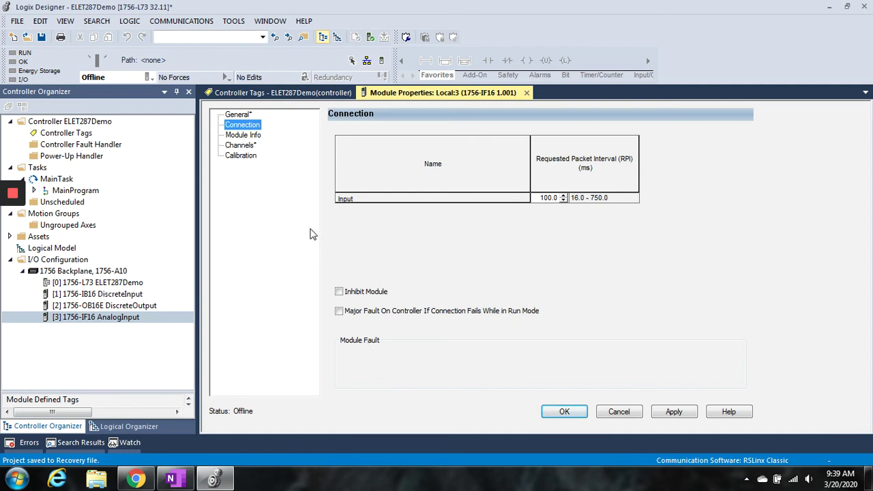
{"action": "left_click", "coordinate": [243, 155]}
{"action": "left_click", "coordinate": [240, 146]}
{"action": "left_click", "coordinate": [243, 155]}
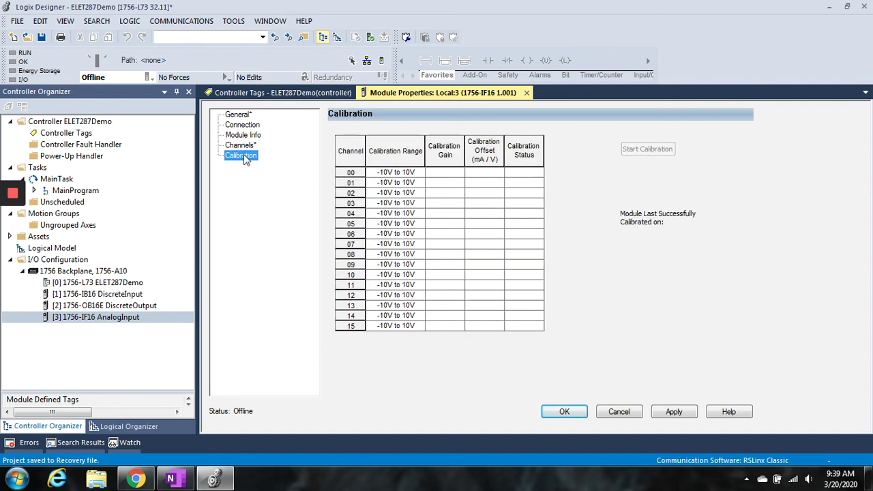
{"action": "left_click", "coordinate": [242, 116]}
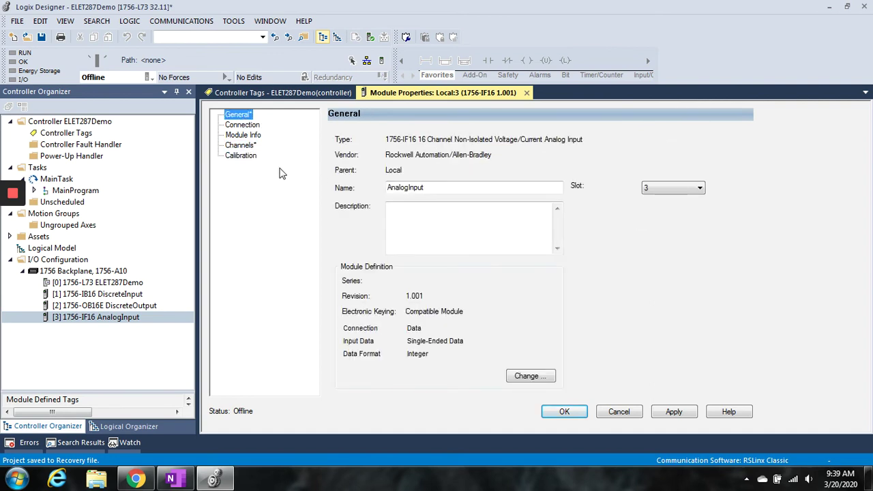
{"action": "left_click", "coordinate": [252, 158]}
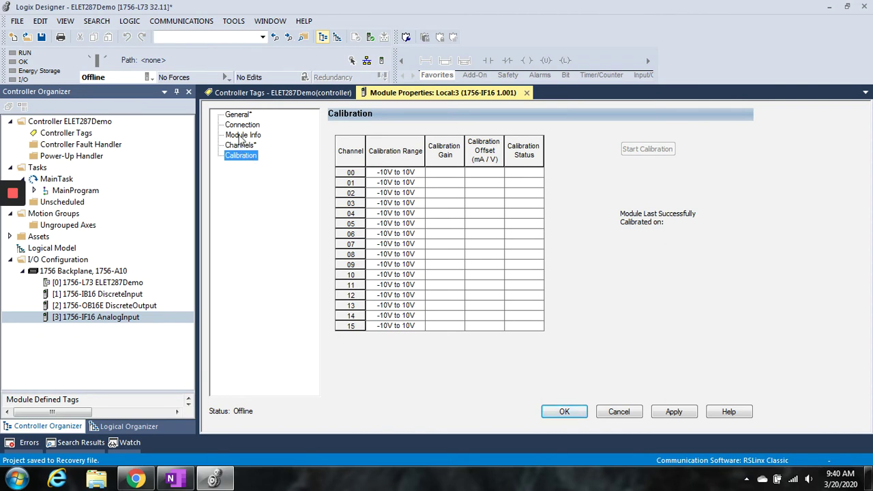
{"action": "left_click", "coordinate": [241, 137]}
{"action": "left_click", "coordinate": [240, 127]}
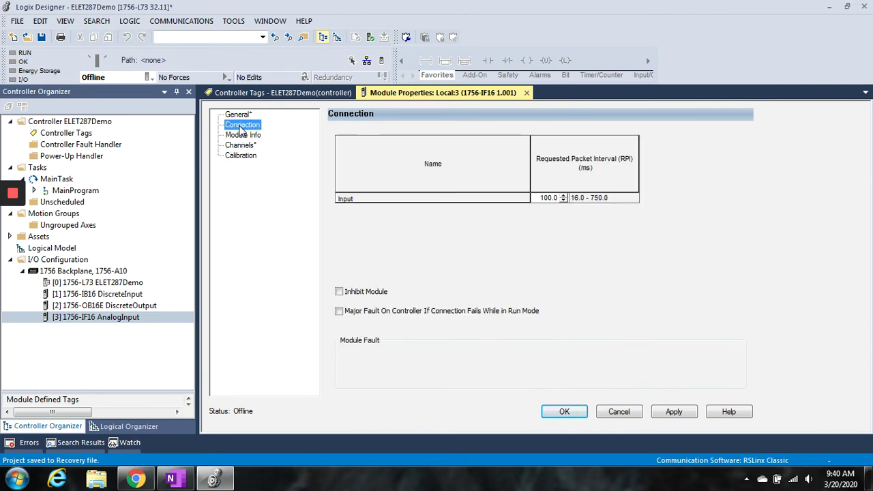
{"action": "left_click", "coordinate": [247, 136]}
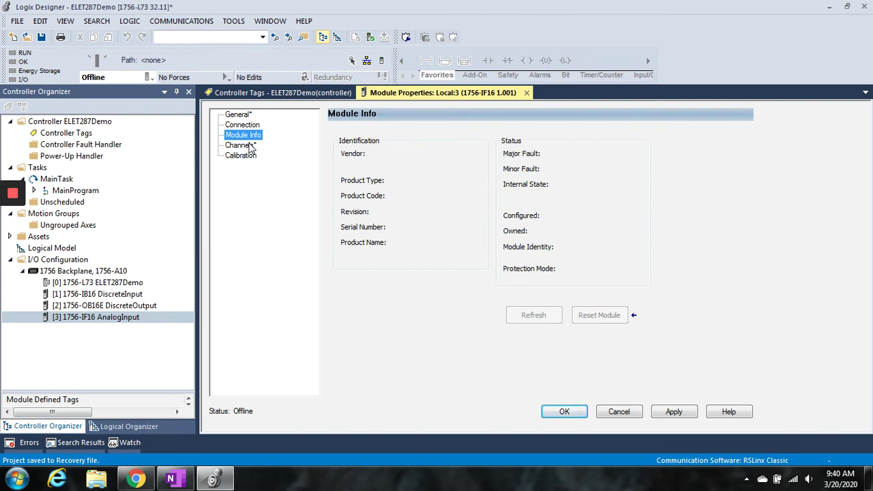
Cycle through the Channels, Calibration, Module Info and Connection pages of AnalogInput's properties.
{"action": "left_click", "coordinate": [247, 145]}
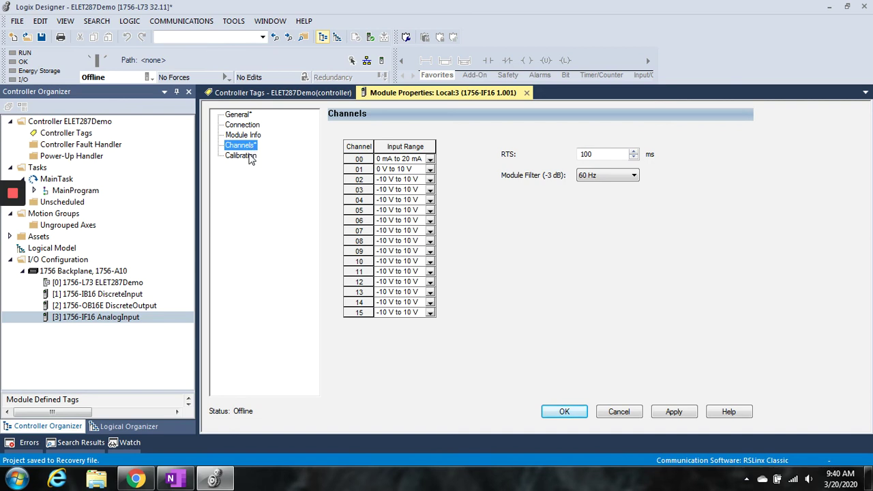
{"action": "left_click", "coordinate": [250, 157]}
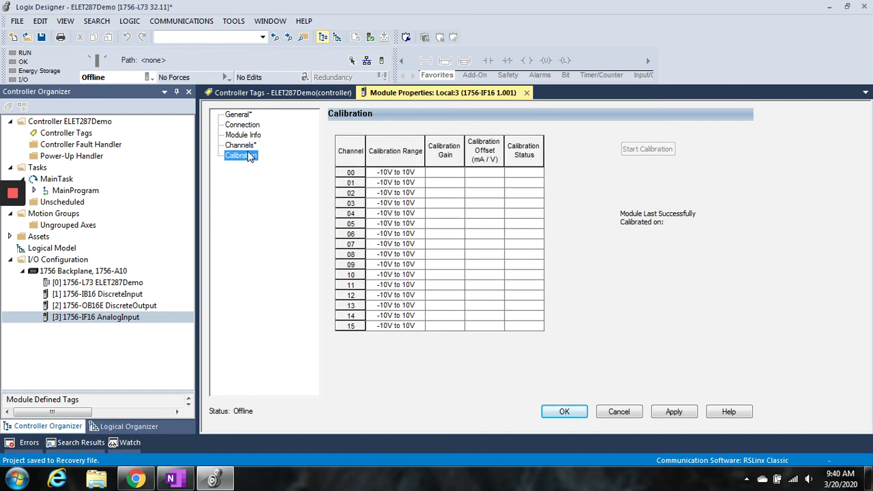
{"action": "left_click", "coordinate": [246, 145]}
{"action": "left_click", "coordinate": [247, 136]}
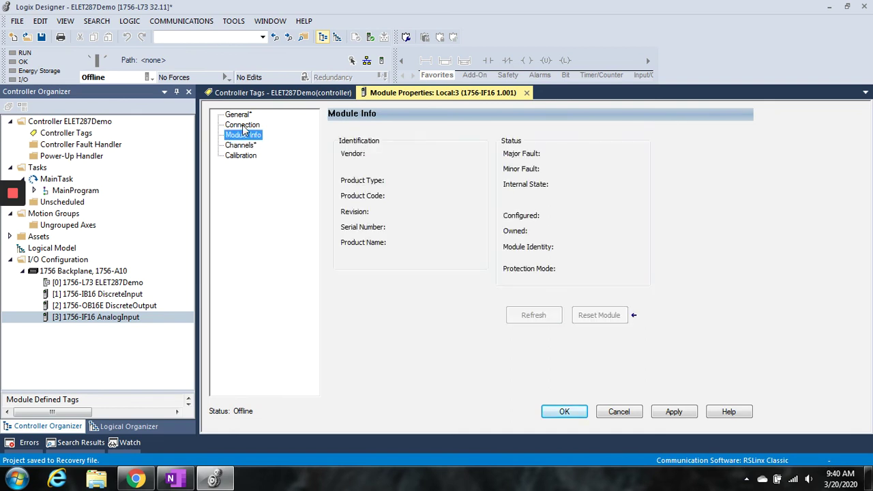
{"action": "left_click", "coordinate": [243, 125]}
{"action": "left_click", "coordinate": [239, 114]}
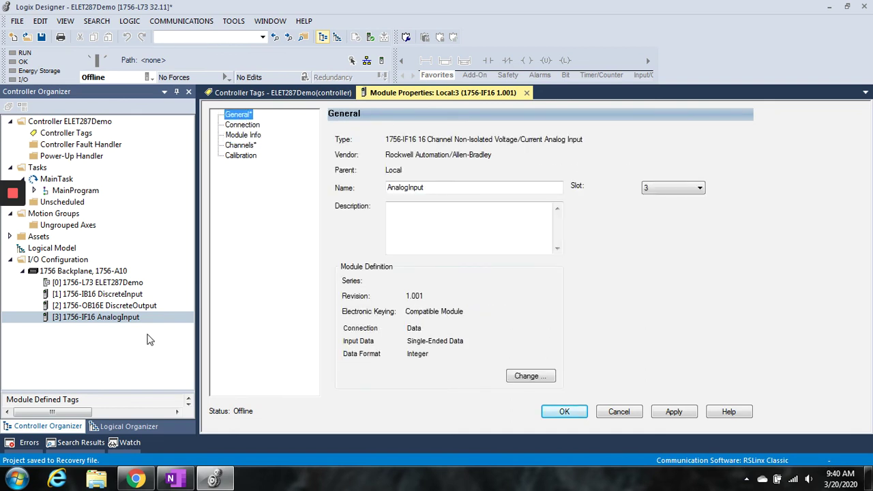